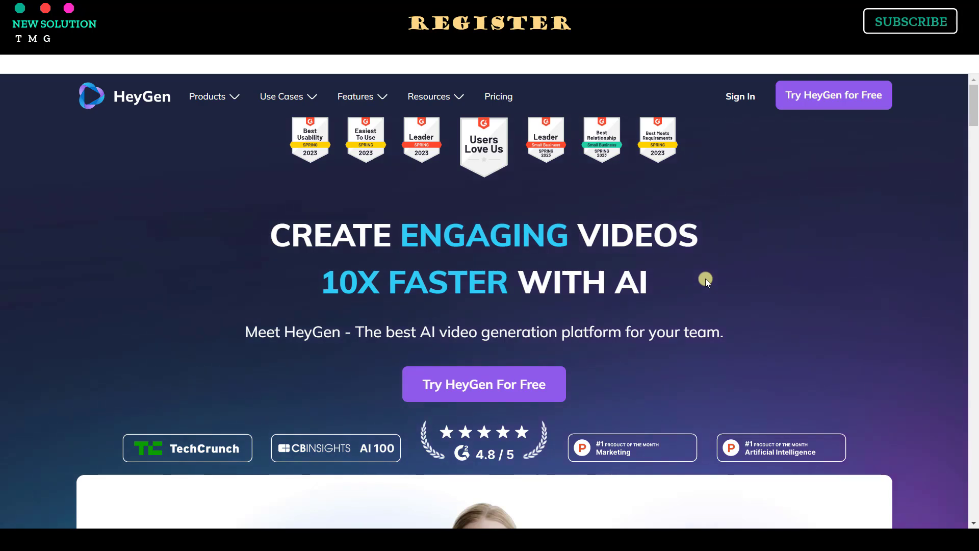
# Step: Sign in to HeyGen from the free-trial prompt with the account email and password
pyautogui.click(533, 385)
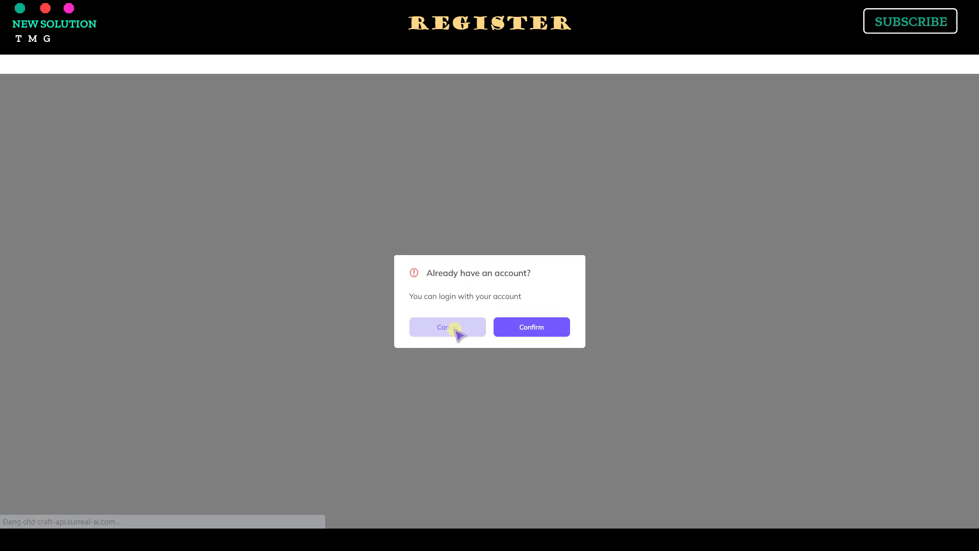
pyautogui.click(461, 331)
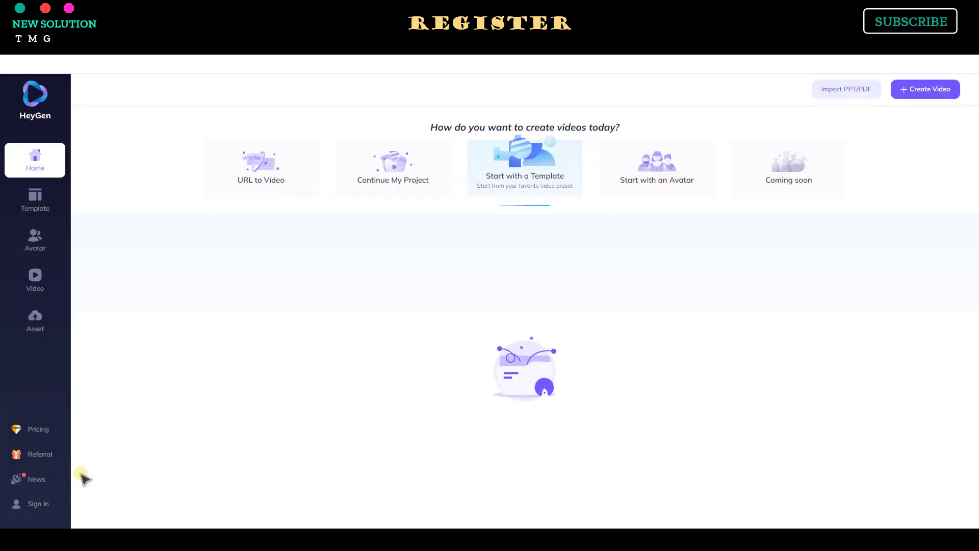
pyautogui.click(46, 503)
pyautogui.click(494, 224)
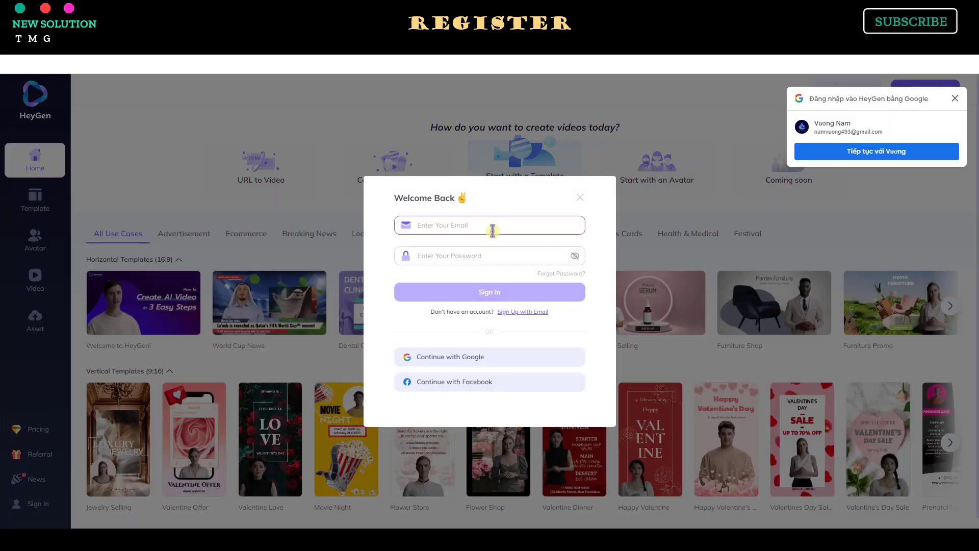
pyautogui.click(448, 255)
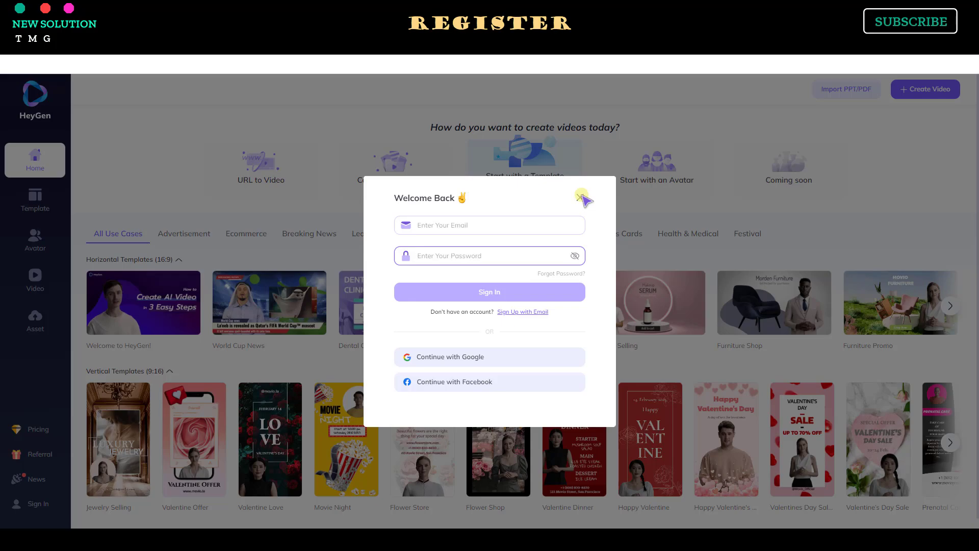
pyautogui.click(581, 198)
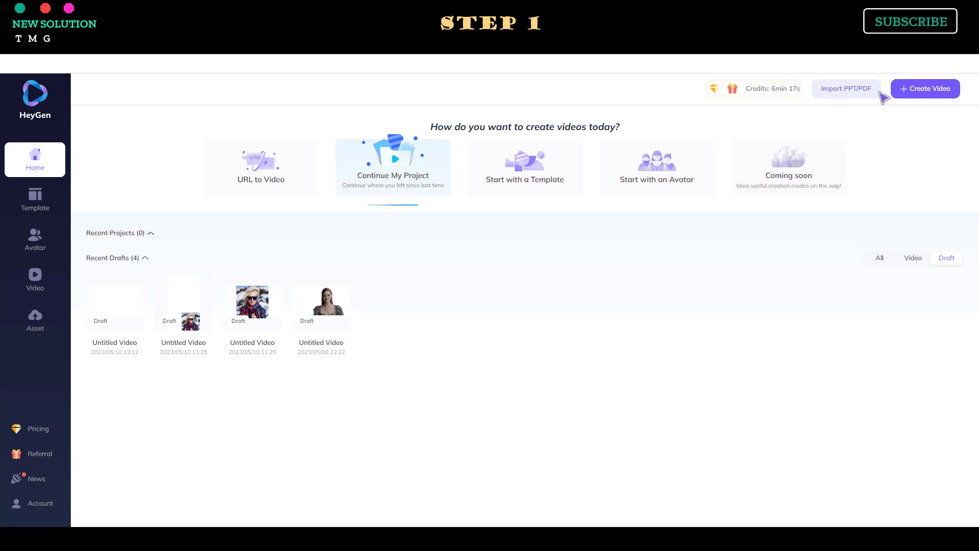
# Step: Start a new landscape video project and bring up the Avatar Pro options
pyautogui.moveTo(898, 95)
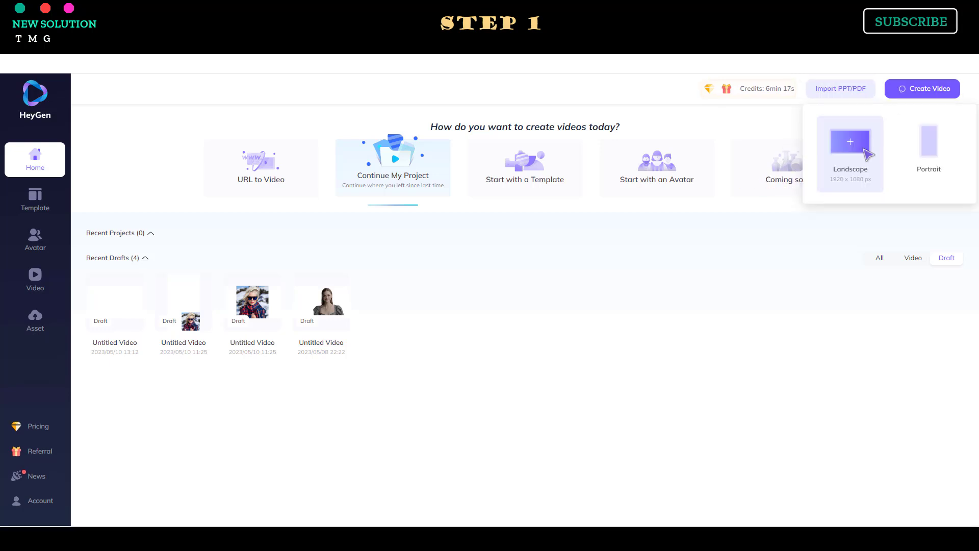
pyautogui.click(866, 152)
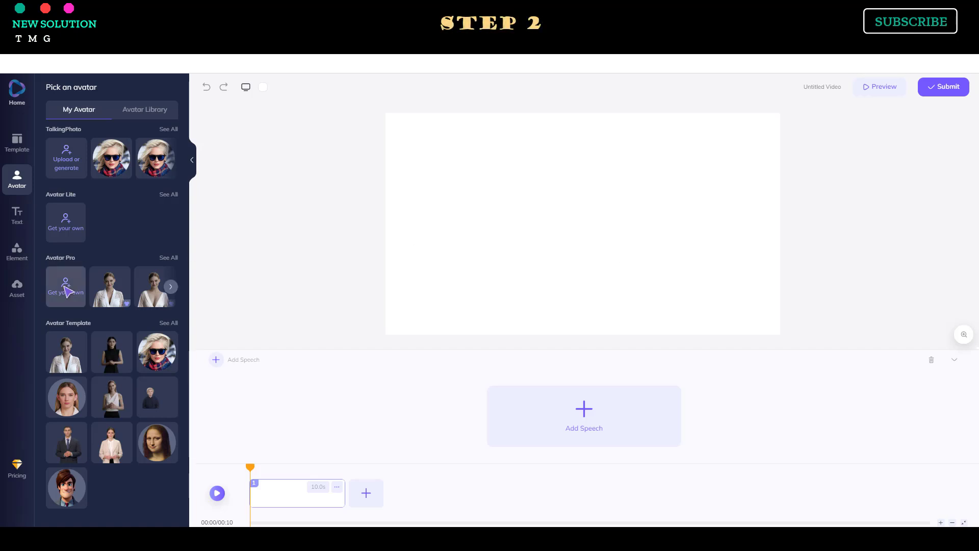
pyautogui.click(68, 291)
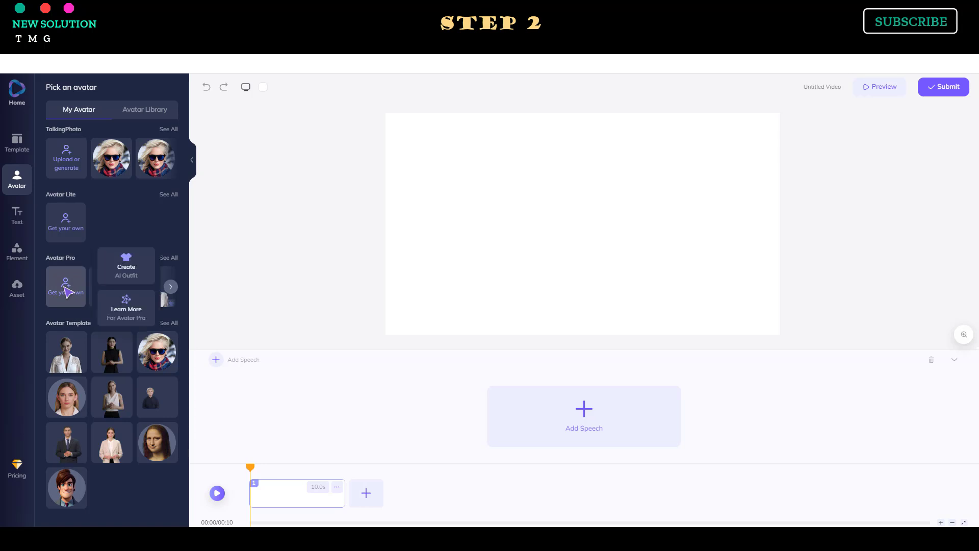
# Step: Choose the white-blouse woman avatar in AI Outfit and request a 'sleveeless v neck top'
pyautogui.click(126, 266)
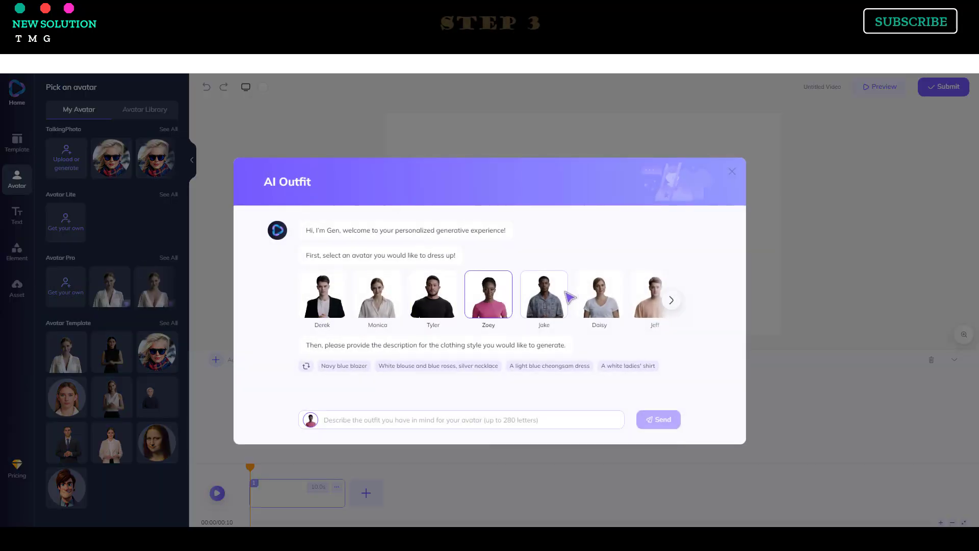
pyautogui.click(671, 300)
pyautogui.click(671, 299)
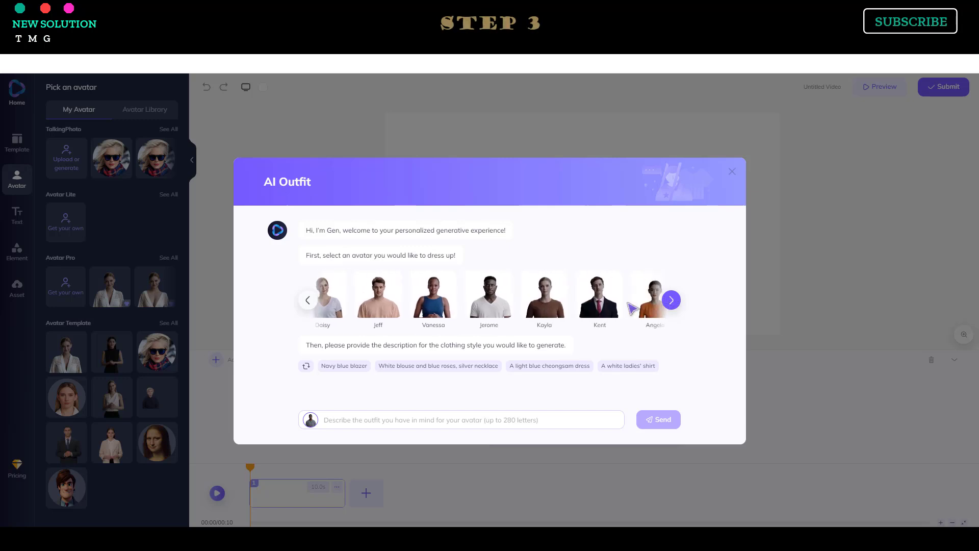
pyautogui.click(307, 300)
pyautogui.click(308, 300)
pyautogui.click(307, 300)
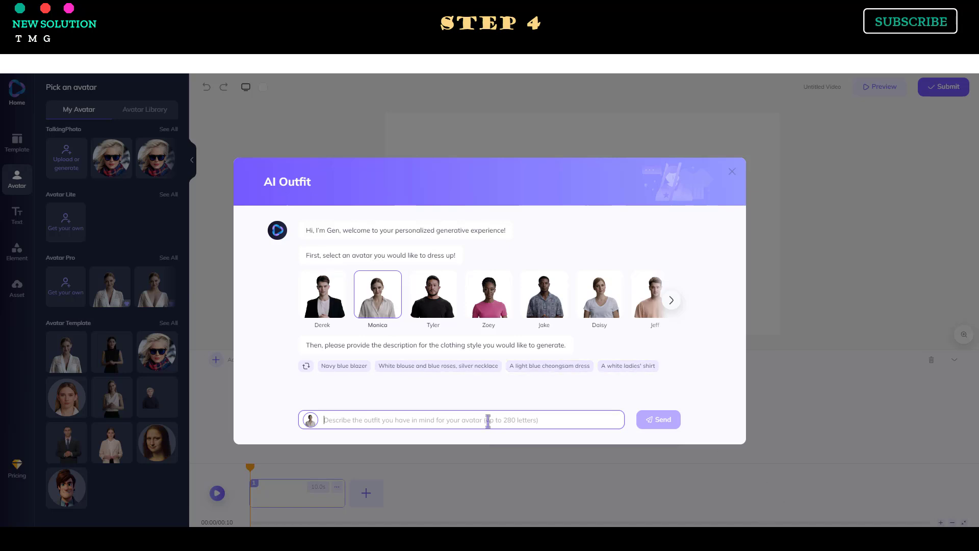
pyautogui.write('sleveeless v nec')
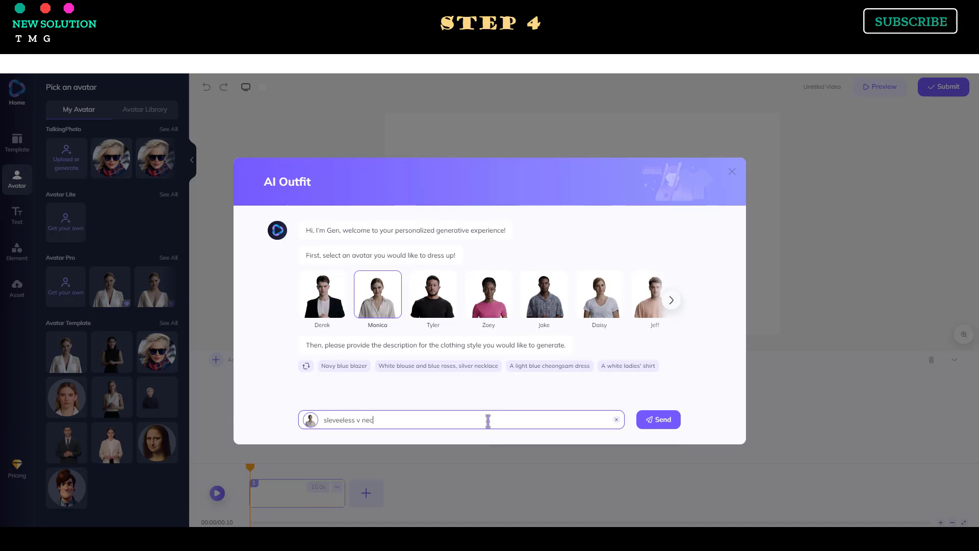
pyautogui.write('k top')
pyautogui.press('Return')
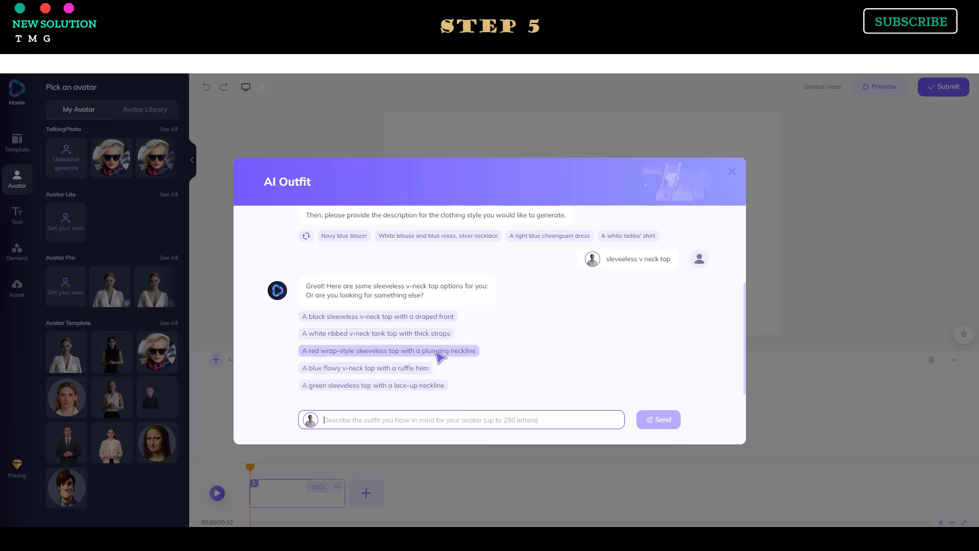
# Step: Generate two batches of the white ribbed v-neck tank top outfit
pyautogui.click(431, 334)
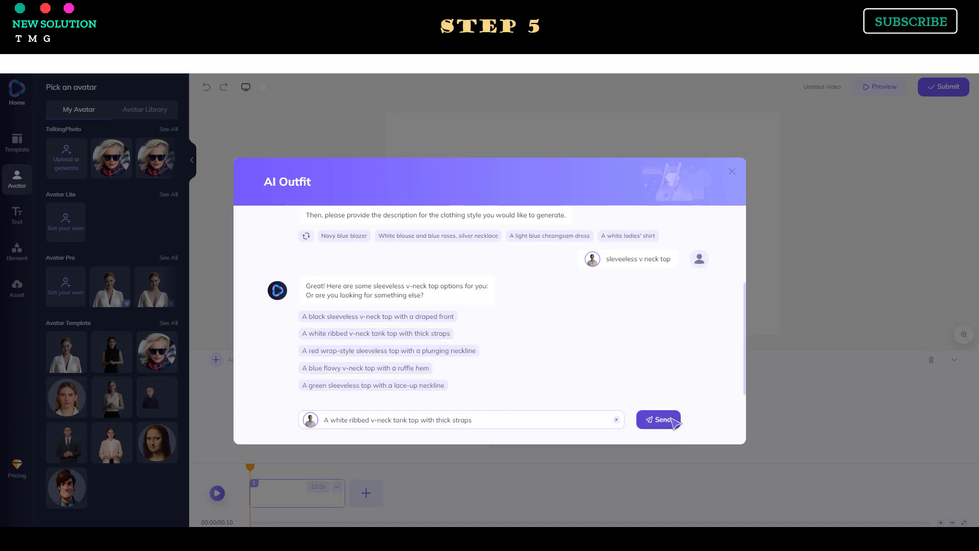
pyautogui.click(659, 420)
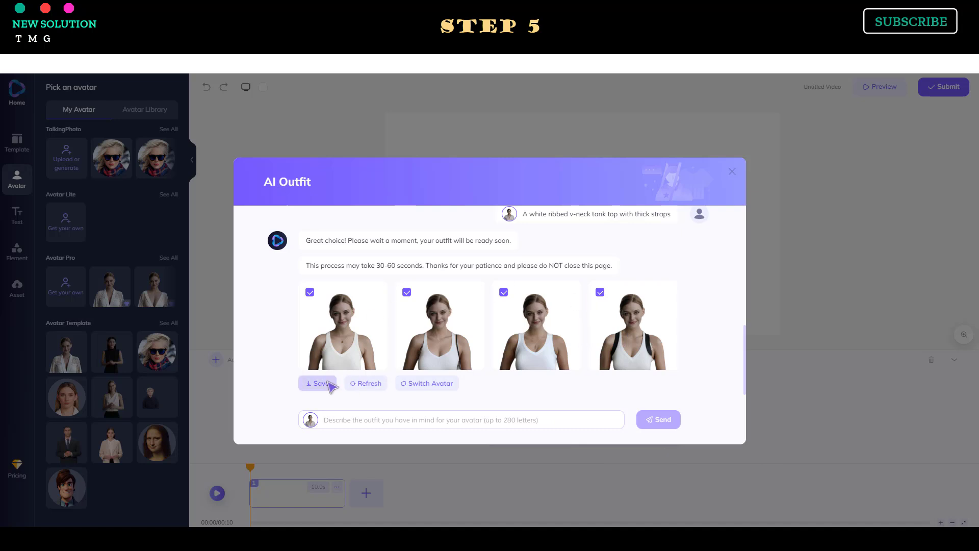
pyautogui.click(365, 383)
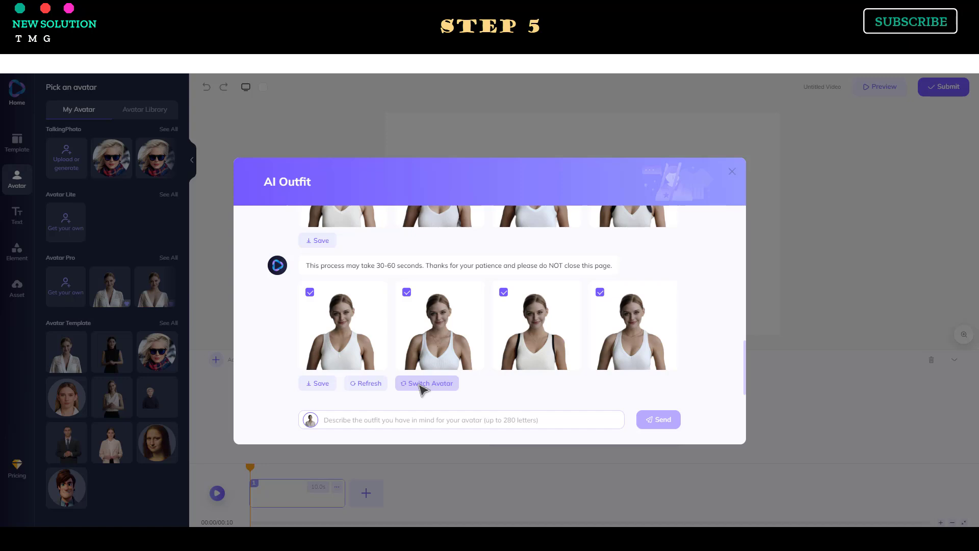
# Step: Request the black sleeveless draped-front v-neck top suggestion
pyautogui.scroll(10, 437, 300)
pyautogui.scroll(-5, 553, 352)
pyautogui.scroll(5, 530, 317)
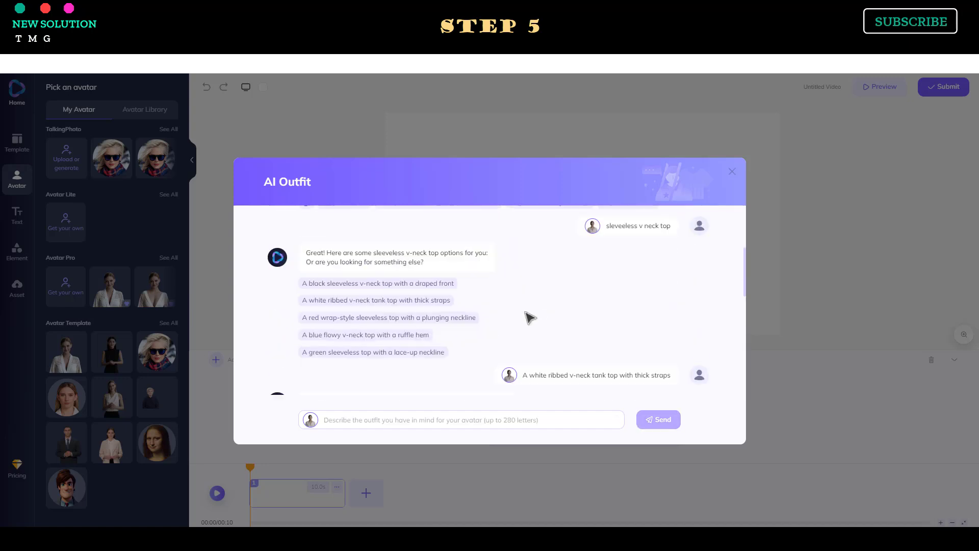
pyautogui.scroll(-5, 531, 321)
pyautogui.click(520, 332)
pyautogui.press('Return')
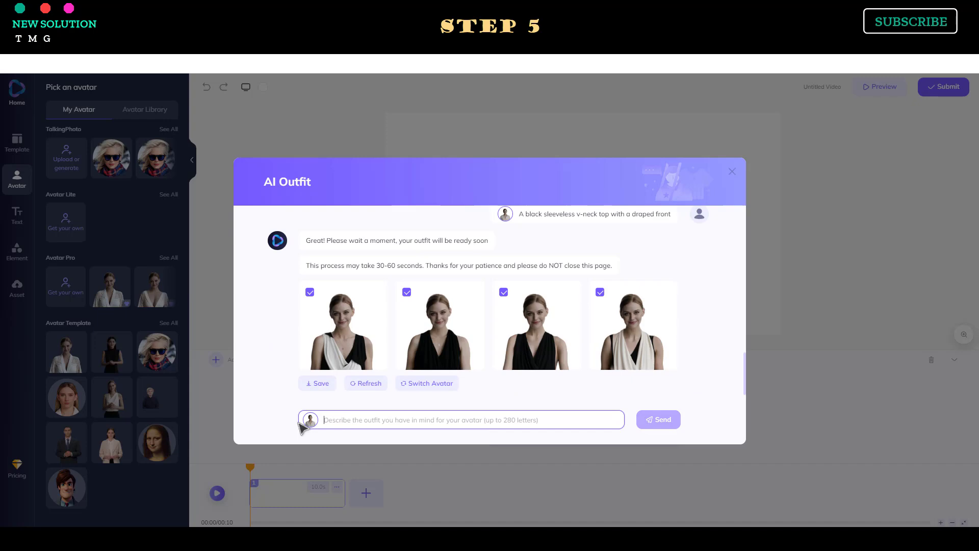
# Step: Save only the first generated image as an Avatar Pro avatar and close AI Outfit
pyautogui.scroll(10, 564, 319)
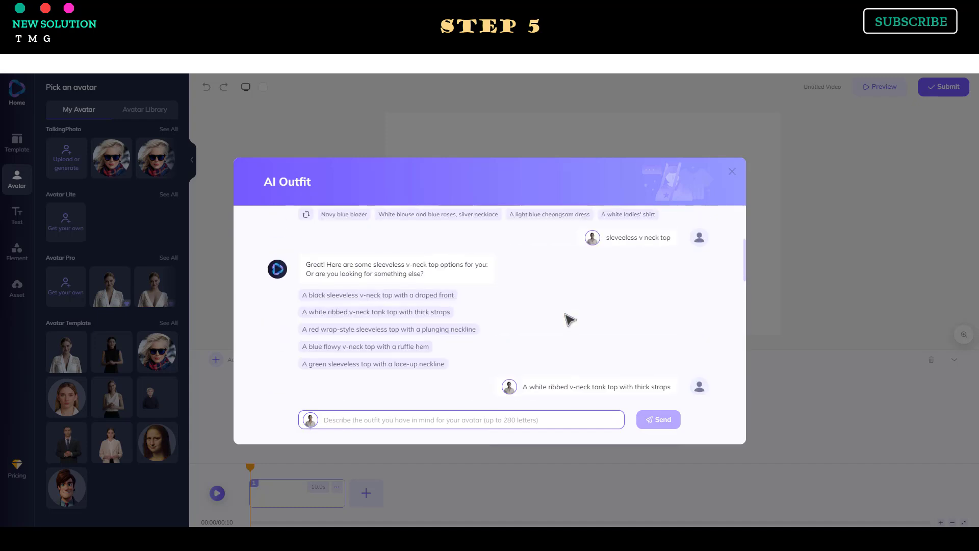
pyautogui.scroll(-10, 570, 319)
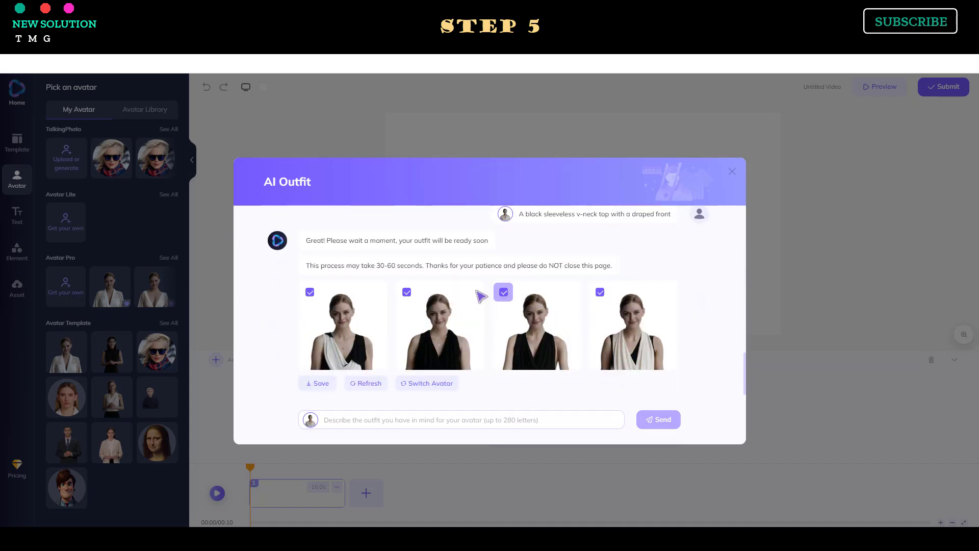
pyautogui.click(503, 291)
pyautogui.click(407, 292)
pyautogui.click(600, 292)
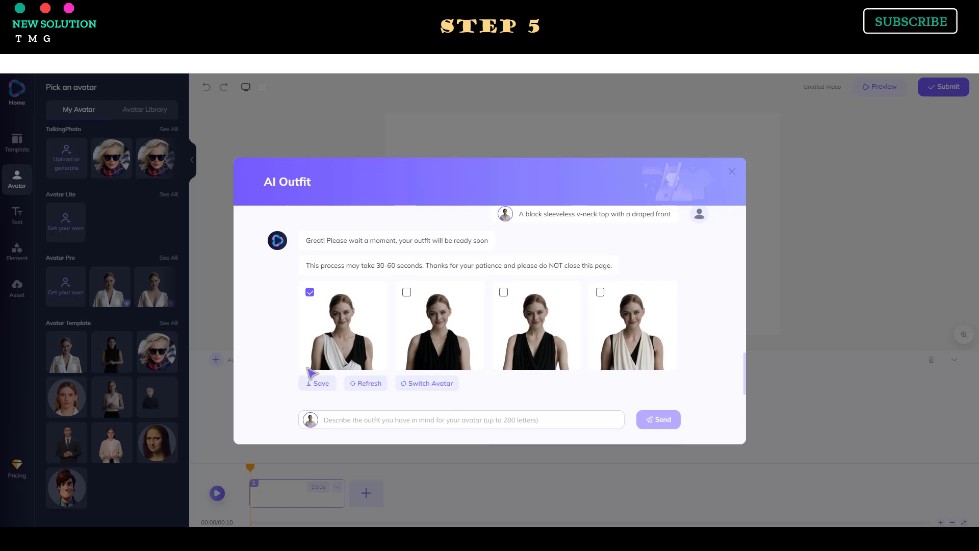
pyautogui.click(324, 387)
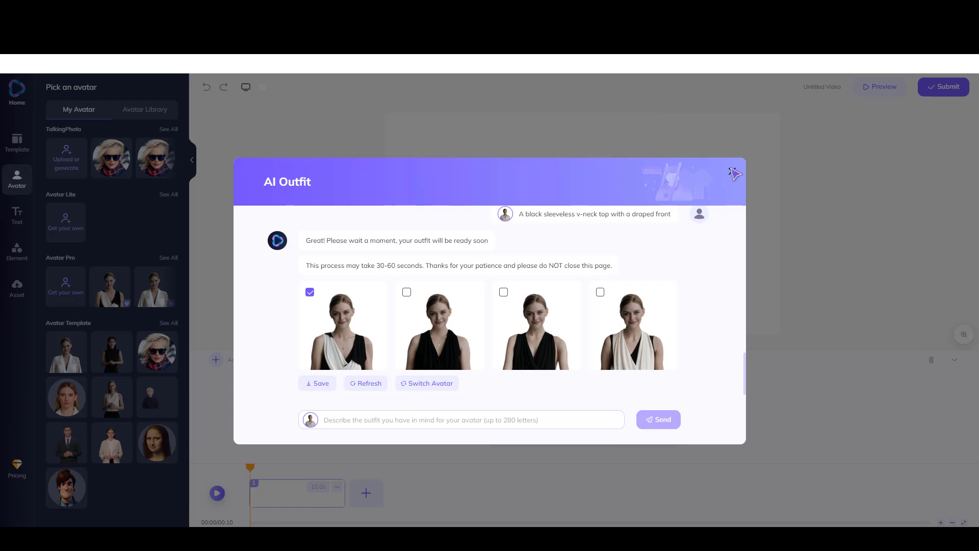
pyautogui.click(734, 173)
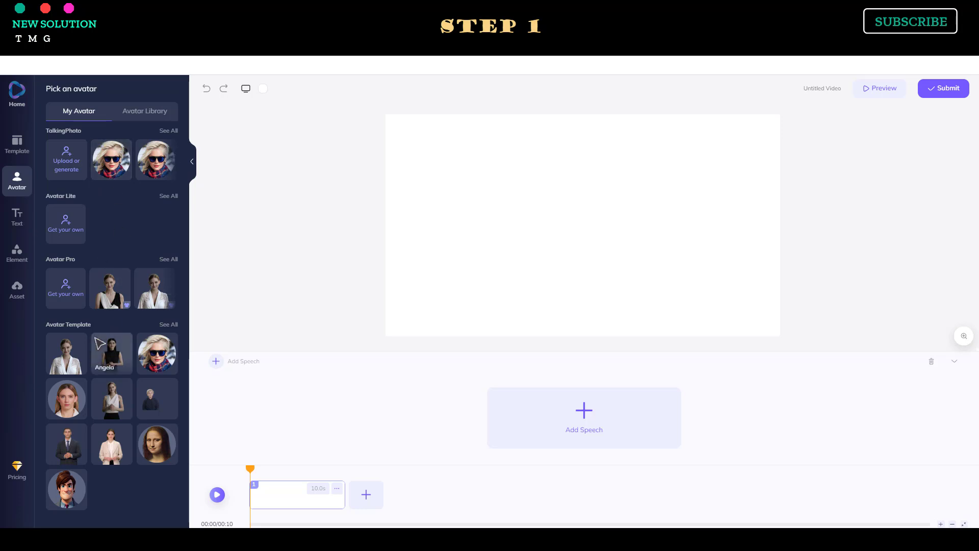
# Step: Add the draped-top avatar and paste the script 'Hello and welcome back to the TMG NEW SOLUTION channel.'
pyautogui.click(119, 305)
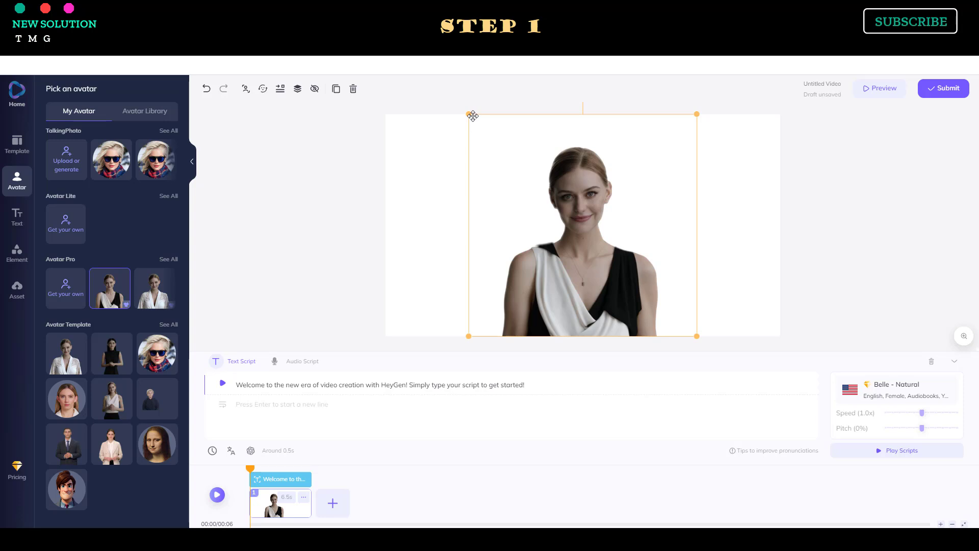
pyautogui.hotkey('ctrl', 'a')
pyautogui.write('Hello and welcome back to the TMG NEW SOLUTION channel.')
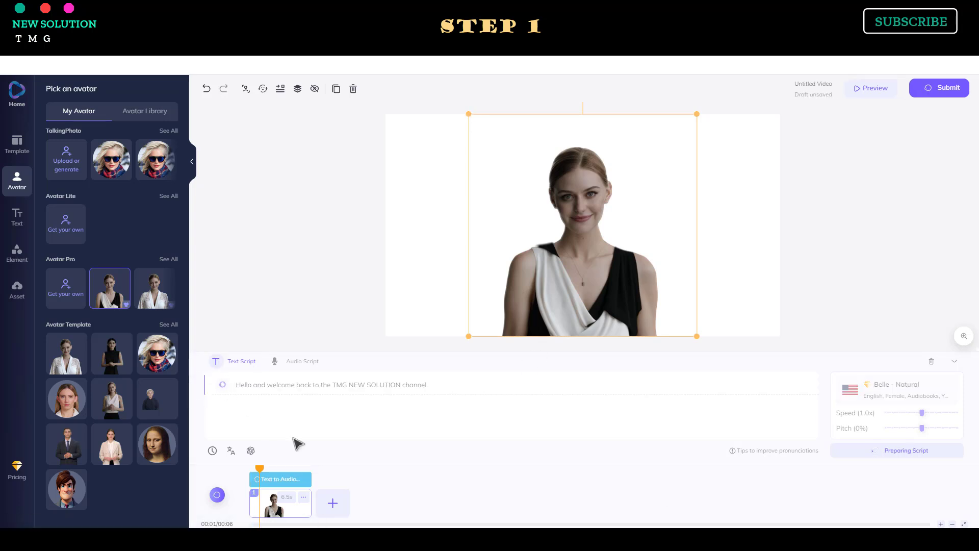
# Step: Add the living-room stock video and send it behind the avatar
pyautogui.click(16, 250)
pyautogui.click(116, 110)
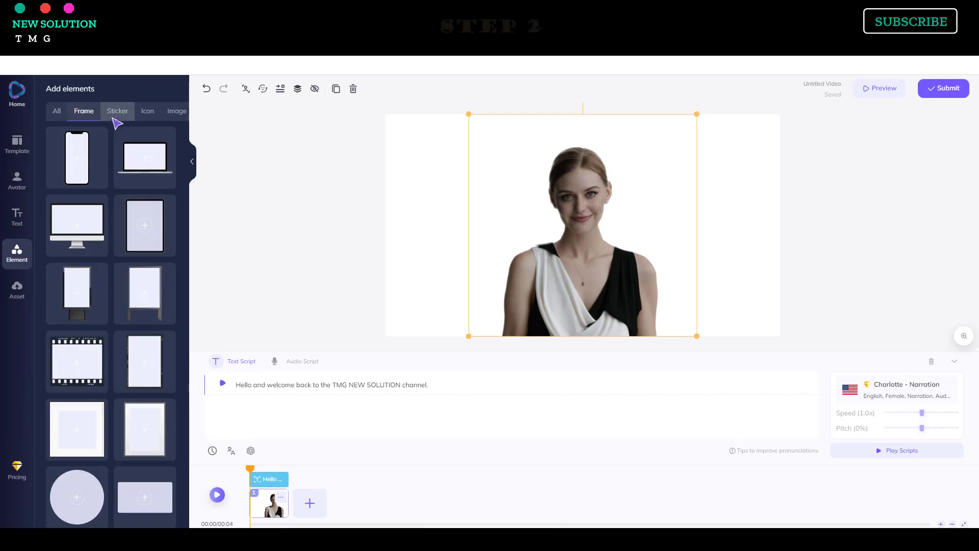
pyautogui.click(169, 112)
pyautogui.click(120, 111)
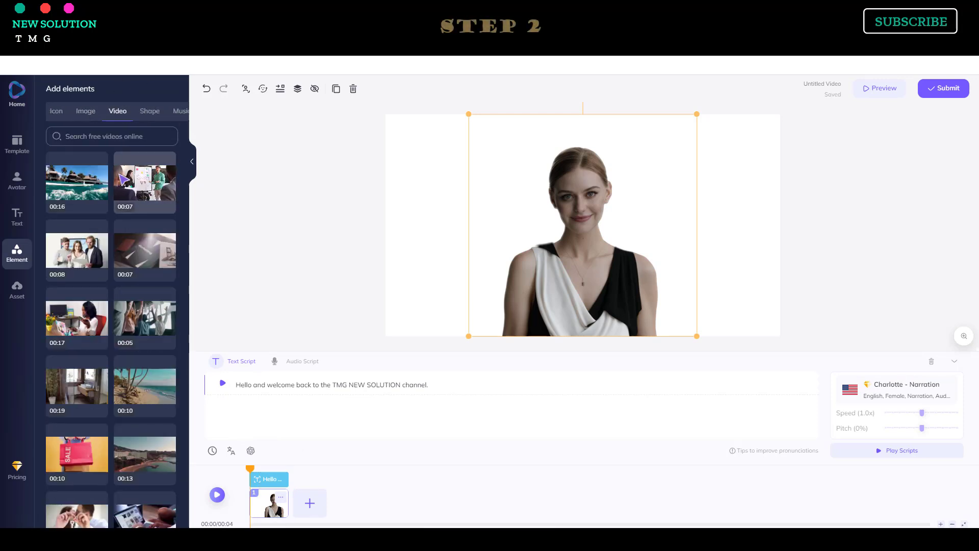
pyautogui.scroll(-5, 129, 311)
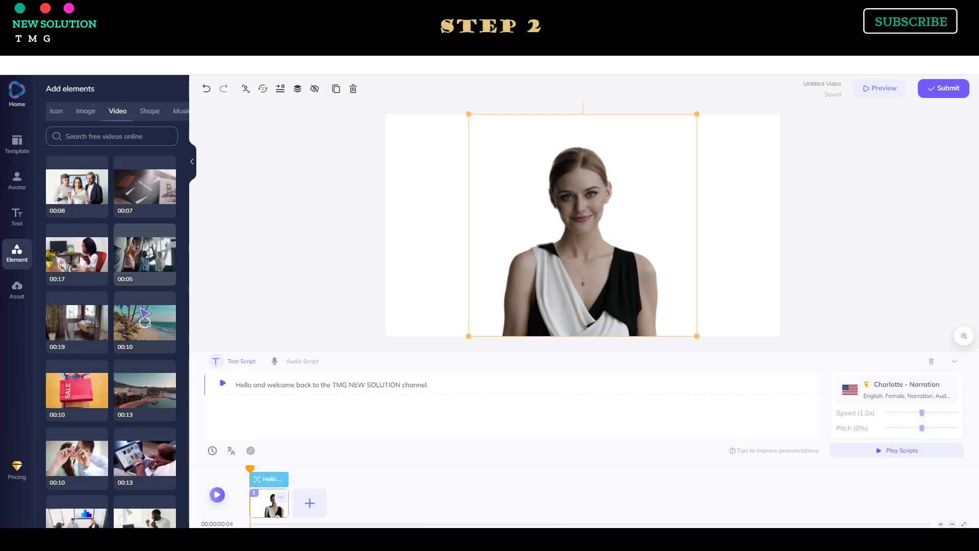
pyautogui.scroll(-5, 129, 311)
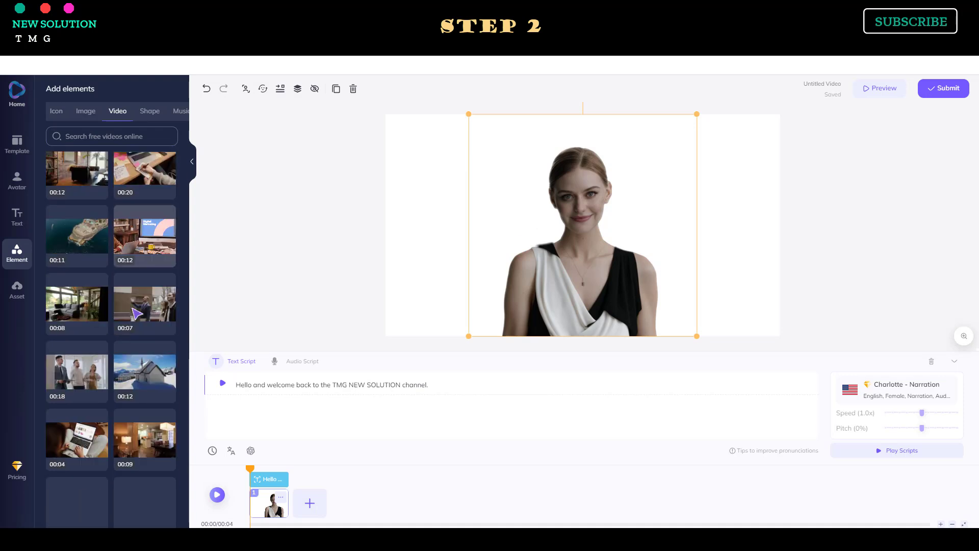
pyautogui.click(76, 283)
pyautogui.rightClick(589, 229)
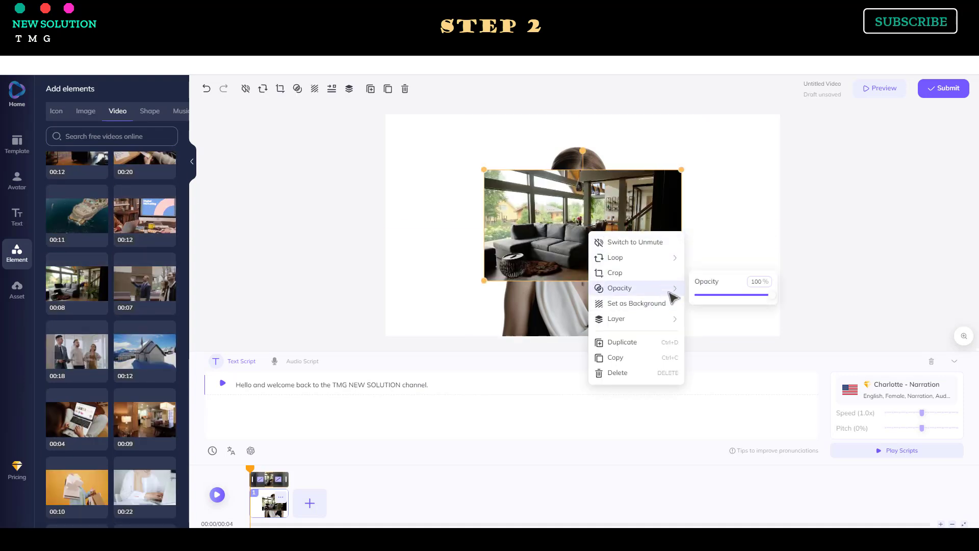
pyautogui.moveTo(657, 317)
pyautogui.click(727, 343)
# Step: Shrink the avatar to the right side and stretch the video to fill the canvas
pyautogui.click(625, 220)
pyautogui.moveTo(468, 113); pyautogui.dragTo(503, 127)
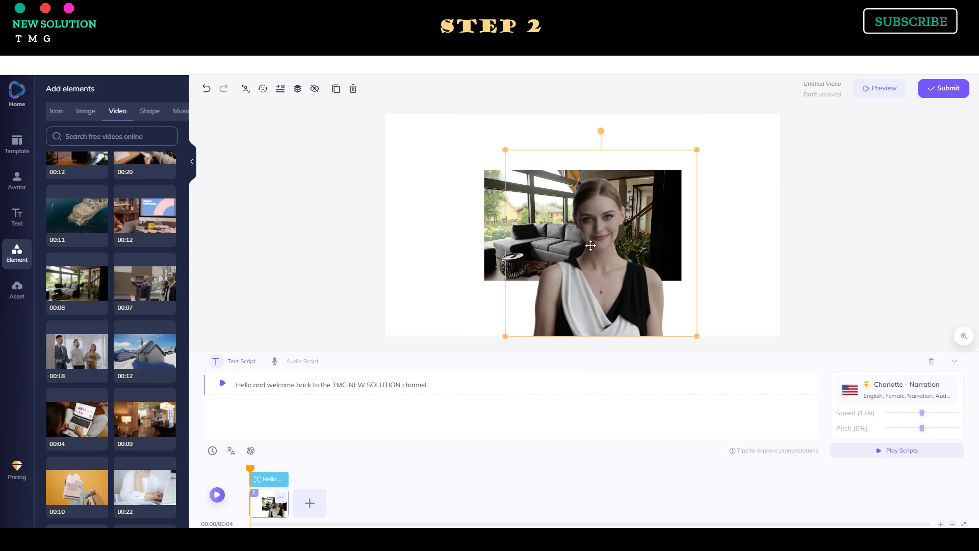
pyautogui.moveTo(575, 248); pyautogui.dragTo(673, 248)
pyautogui.click(490, 176)
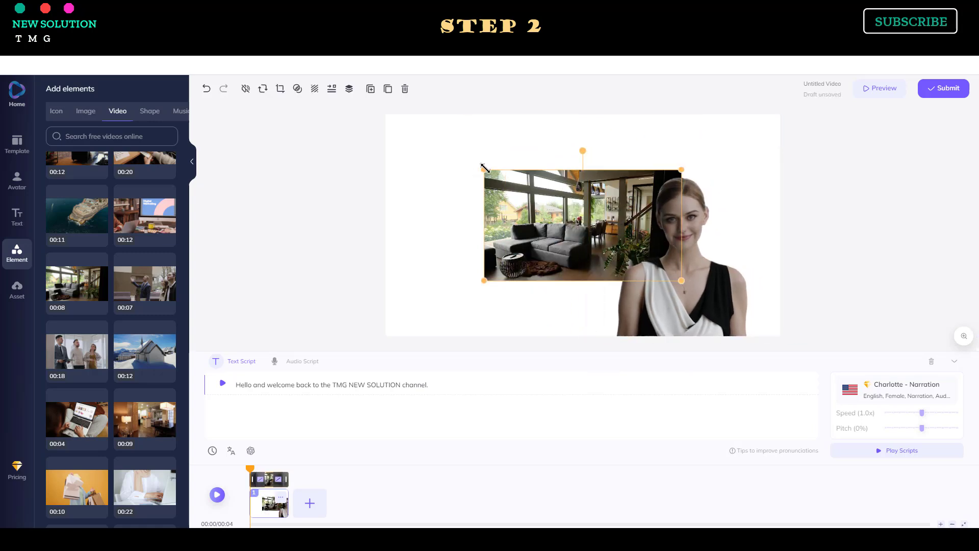
pyautogui.moveTo(484, 170); pyautogui.dragTo(385, 113)
pyautogui.moveTo(682, 281); pyautogui.dragTo(777, 338)
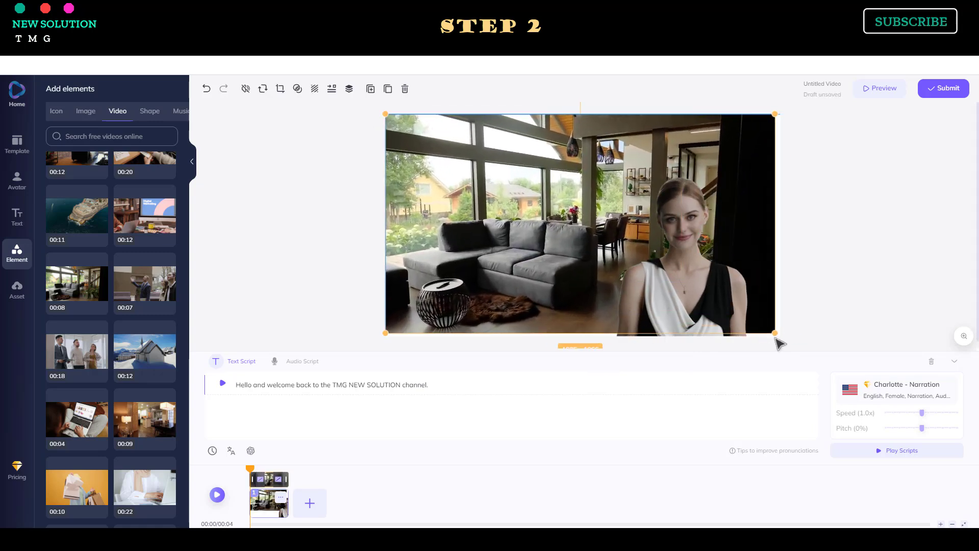
pyautogui.moveTo(711, 289)
pyautogui.mouseDown()
pyautogui.moveTo(604, 289)
pyautogui.moveTo(727, 295)
pyautogui.mouseUp()
pyautogui.click(879, 299)
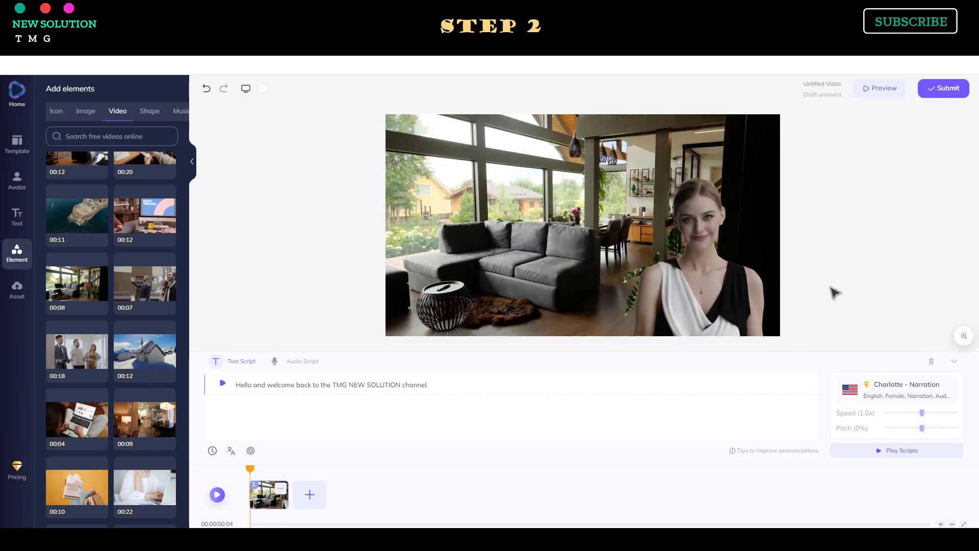
pyautogui.click(873, 89)
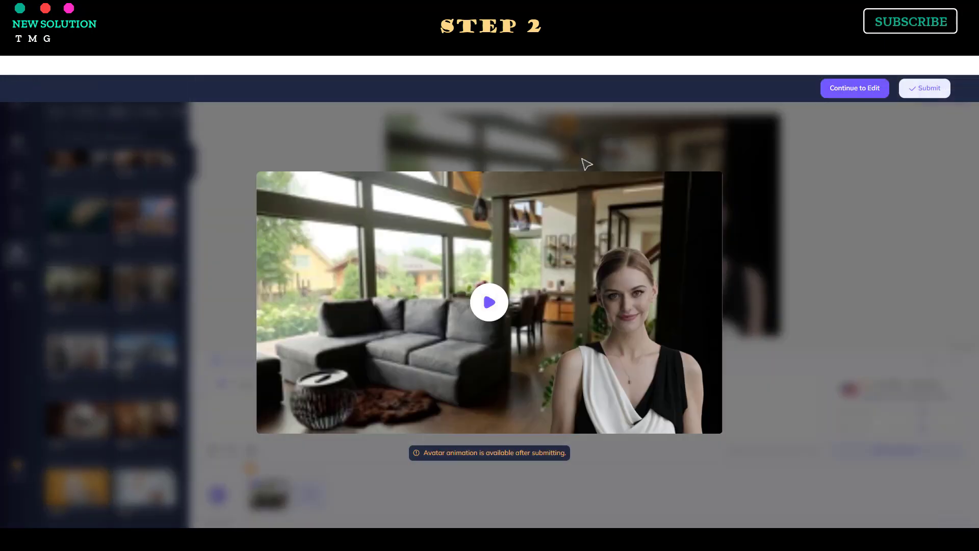
pyautogui.click(491, 313)
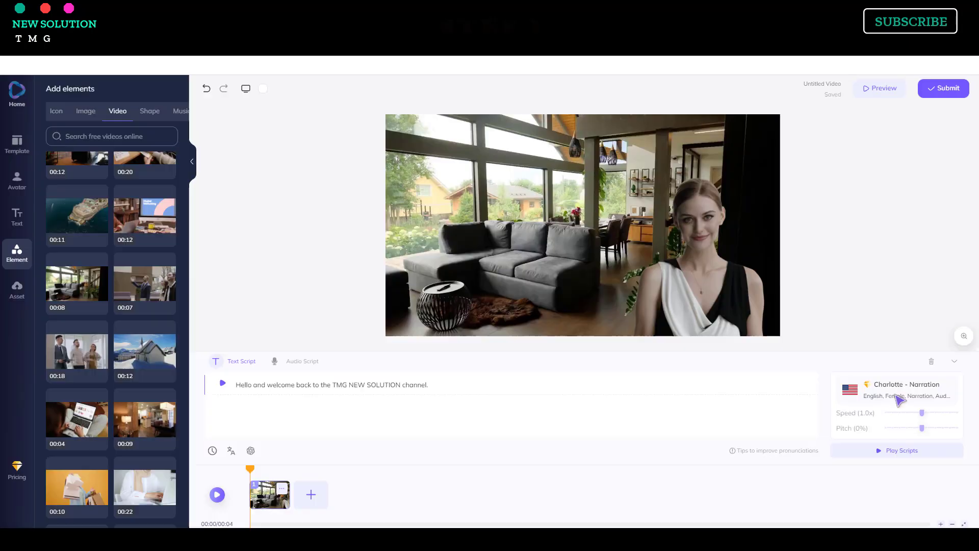
# Step: Switch the narration voice to Emma - Newscaster and preview the script
pyautogui.click(899, 398)
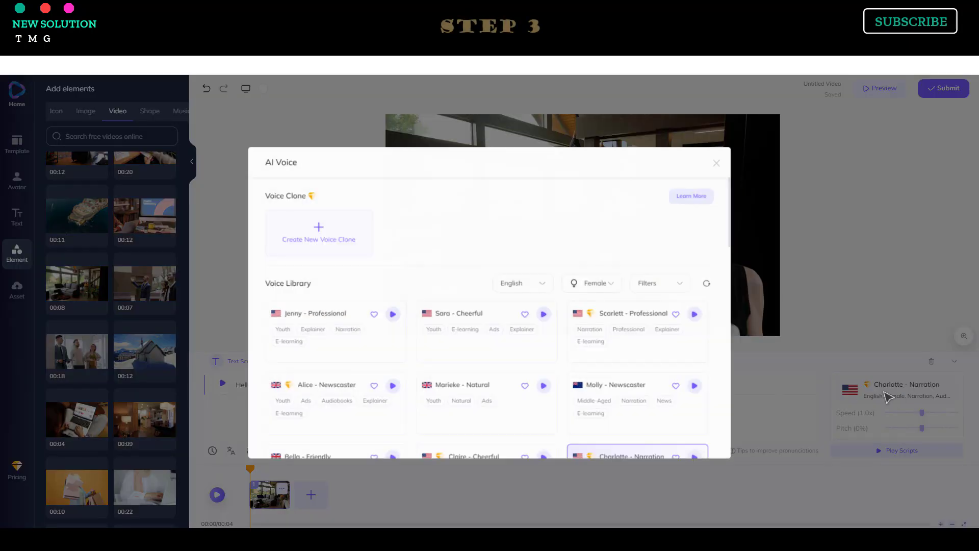
pyautogui.scroll(-3, 568, 350)
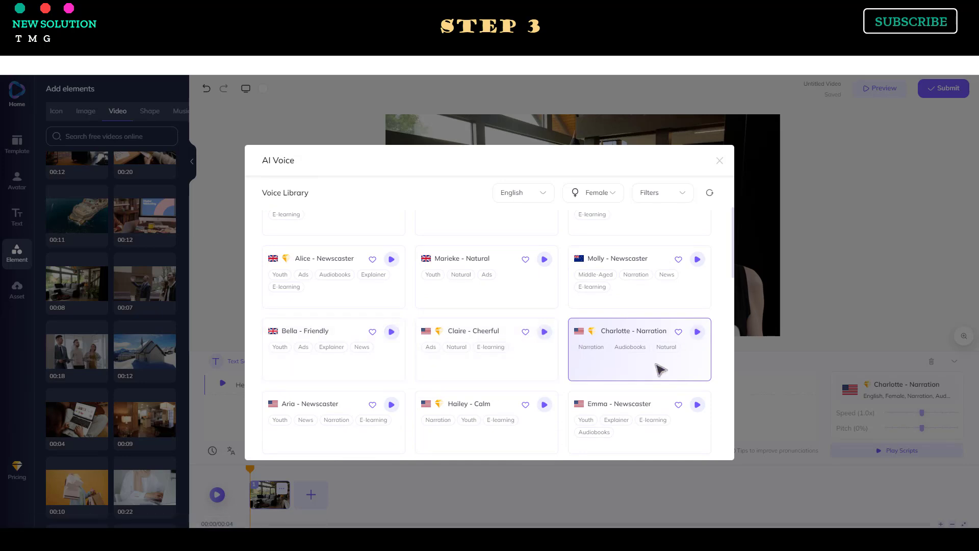
pyautogui.scroll(-1, 661, 369)
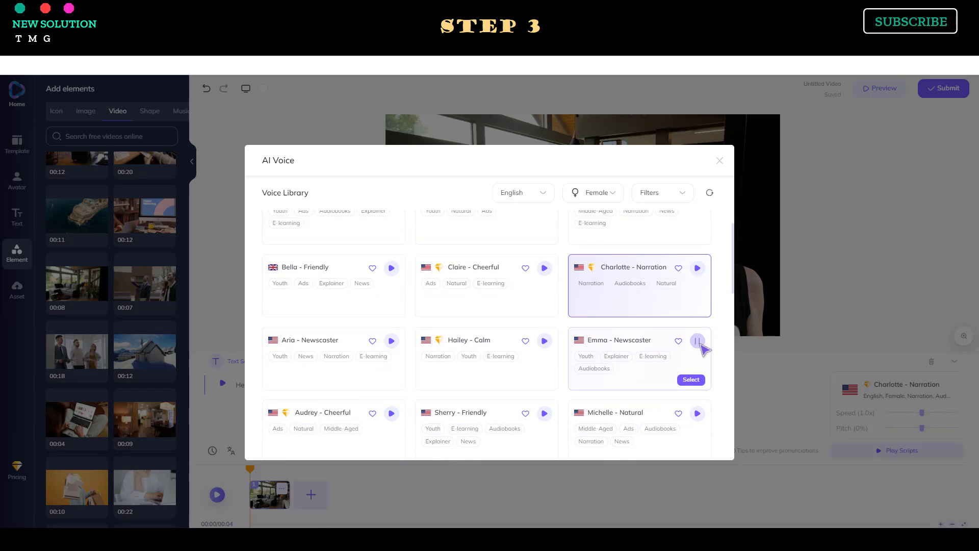
pyautogui.click(702, 380)
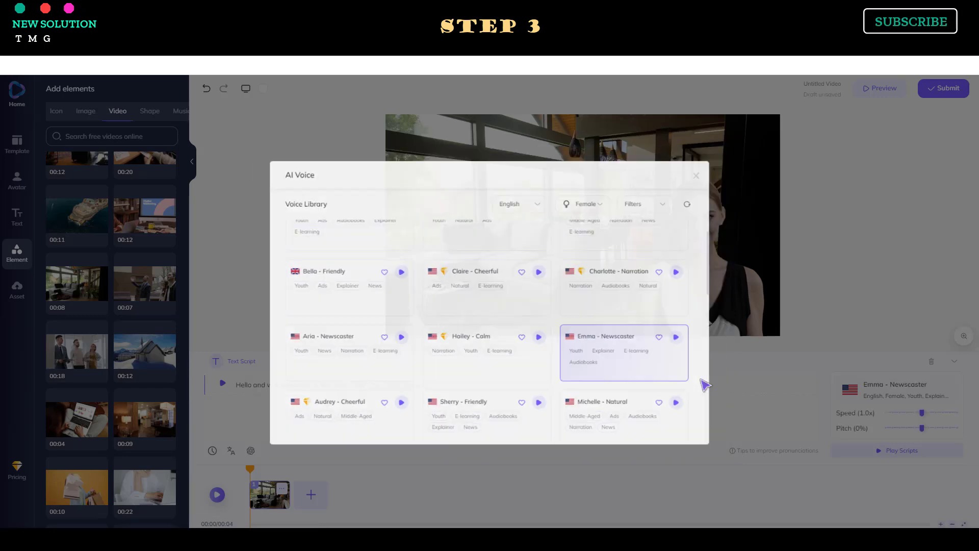
pyautogui.click(223, 383)
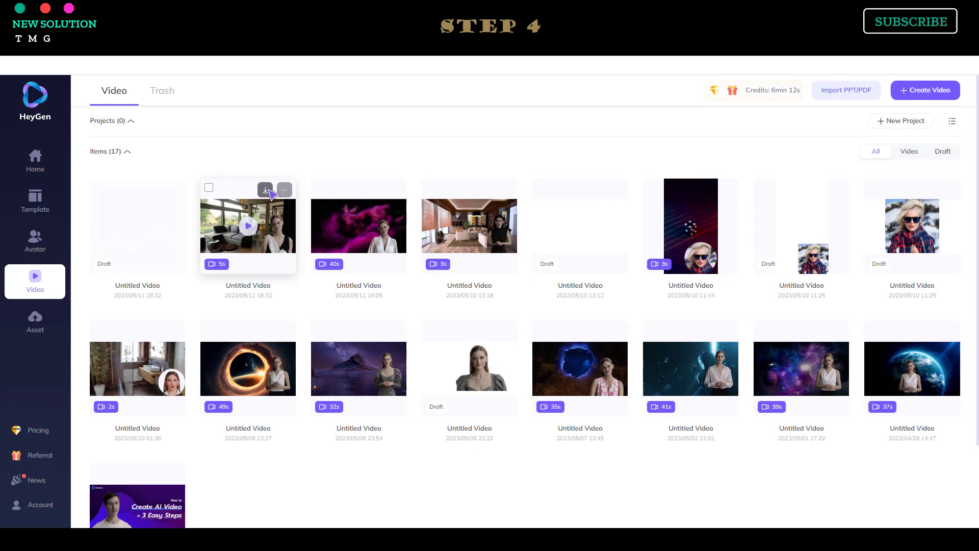
# Step: Download the 5s living-room video as Untitled Video (9).mp4
pyautogui.click(269, 190)
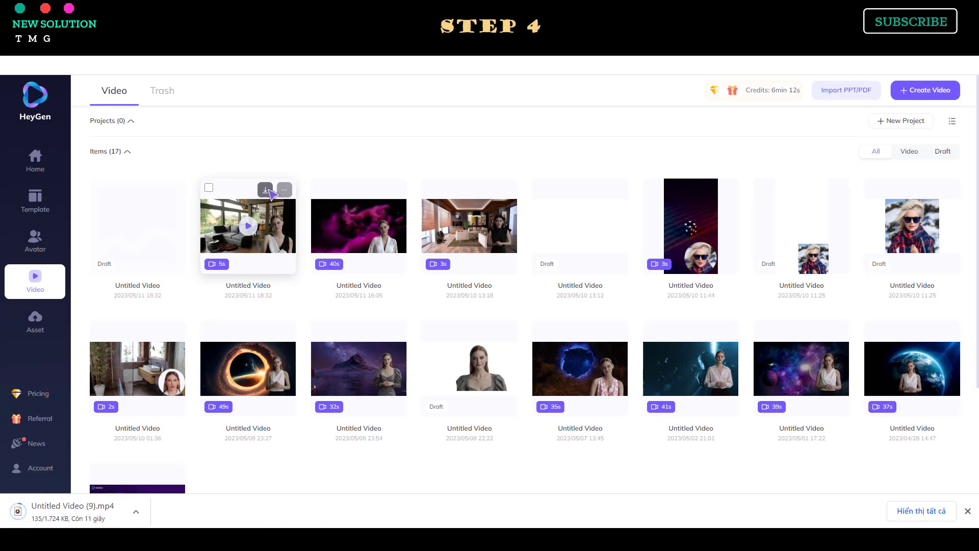
pyautogui.moveTo(679, 409)
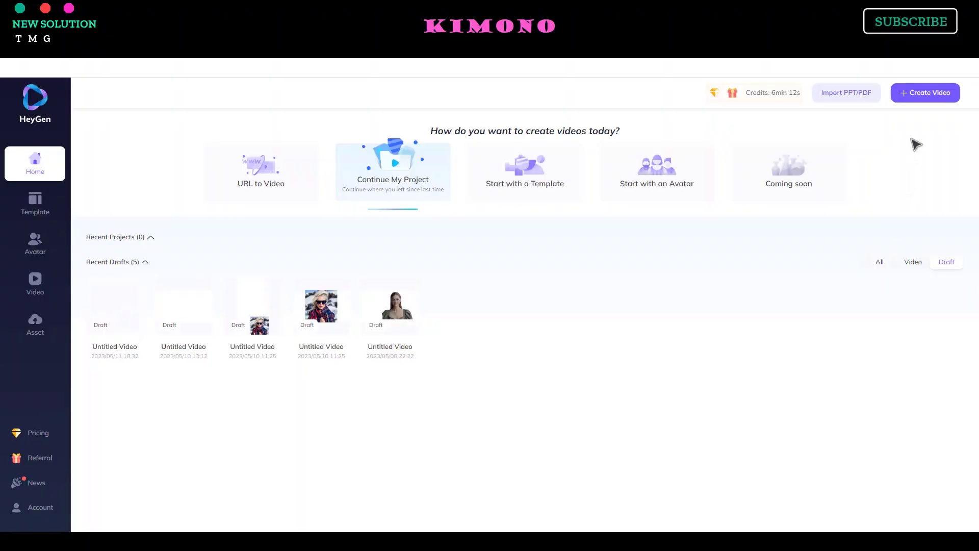
# Step: Start a new landscape video and pick Angela in the AI Outfit generator
pyautogui.click(925, 93)
pyautogui.click(848, 148)
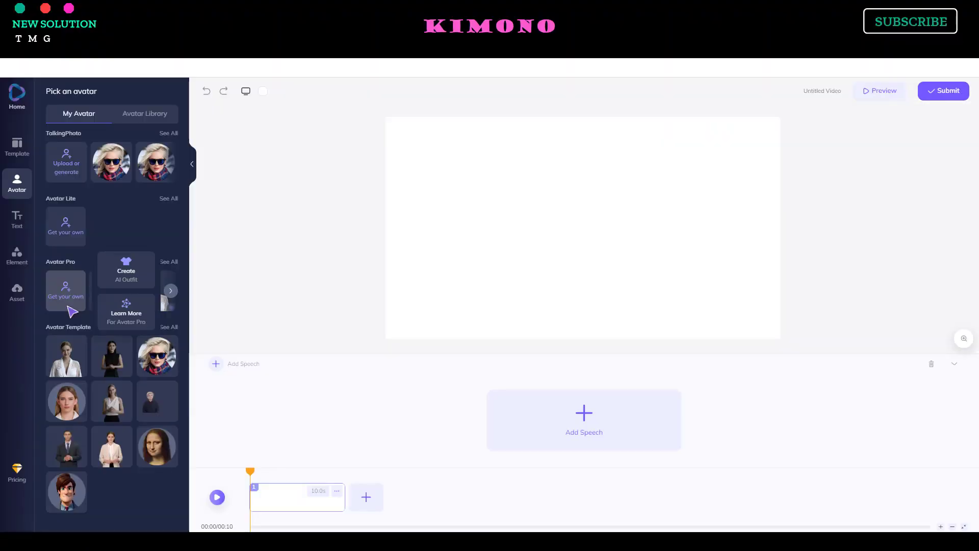
pyautogui.click(136, 280)
pyautogui.click(671, 305)
pyautogui.click(671, 305)
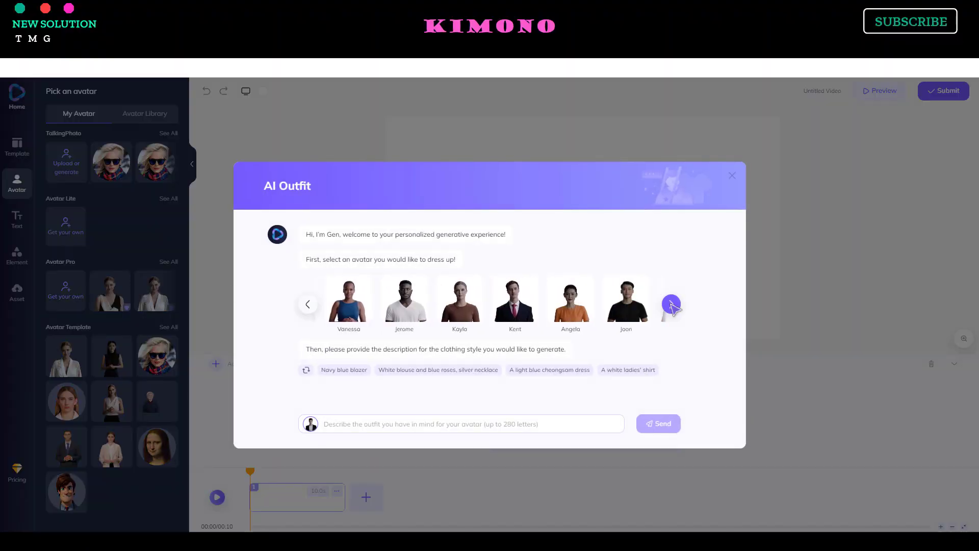
pyautogui.click(545, 299)
# Step: Request a 'kinono' outfit and choose the light blue silk kimono with blossom print
pyautogui.click(525, 425)
pyautogui.write('kin')
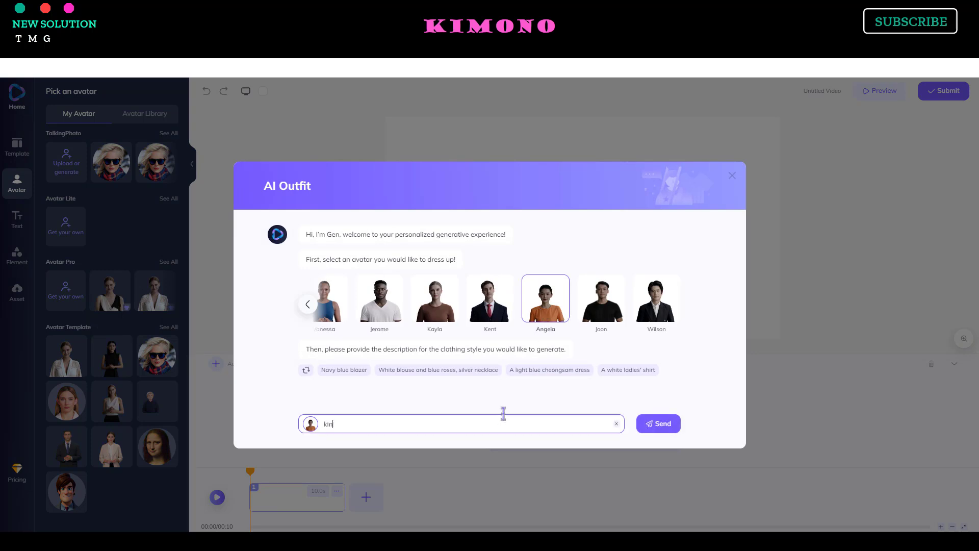
pyautogui.write('ono')
pyautogui.press('Return')
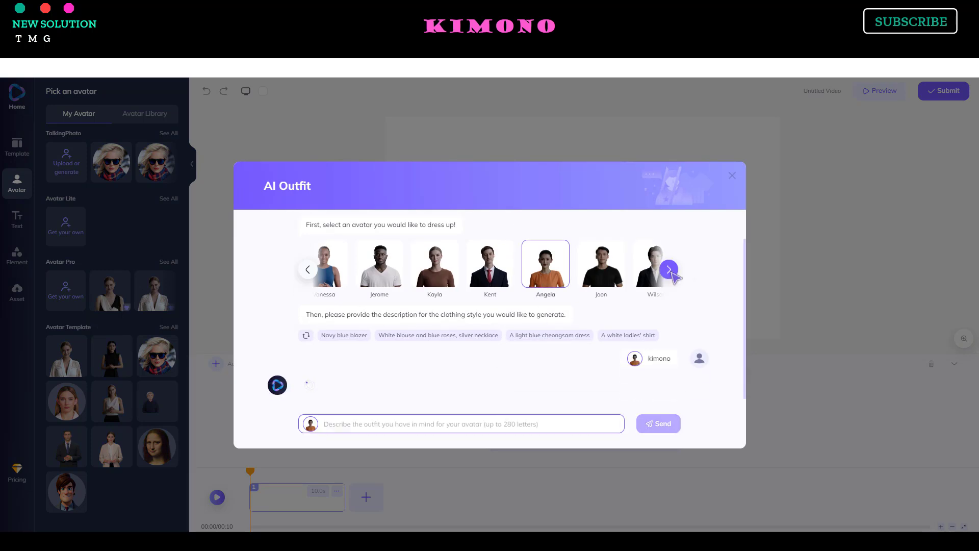
pyautogui.click(307, 269)
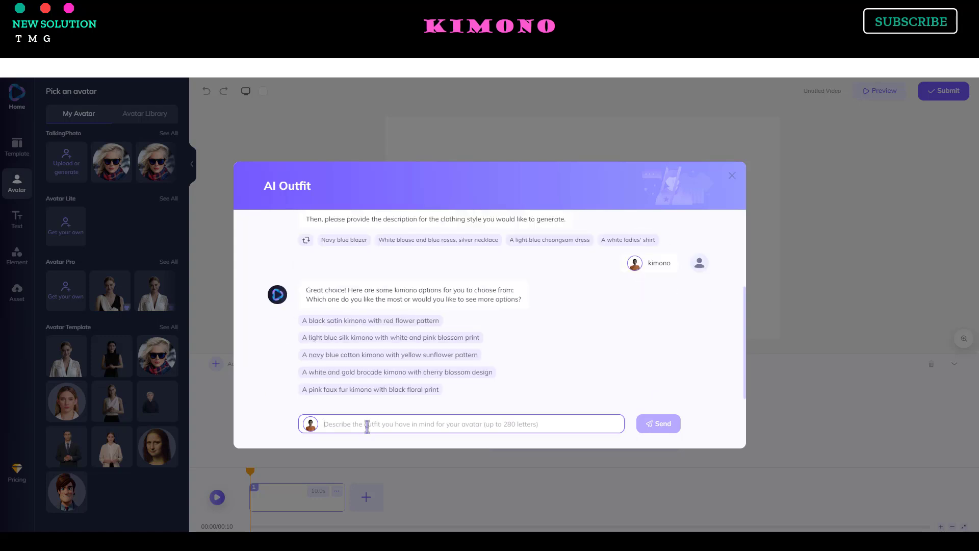
pyautogui.click(391, 337)
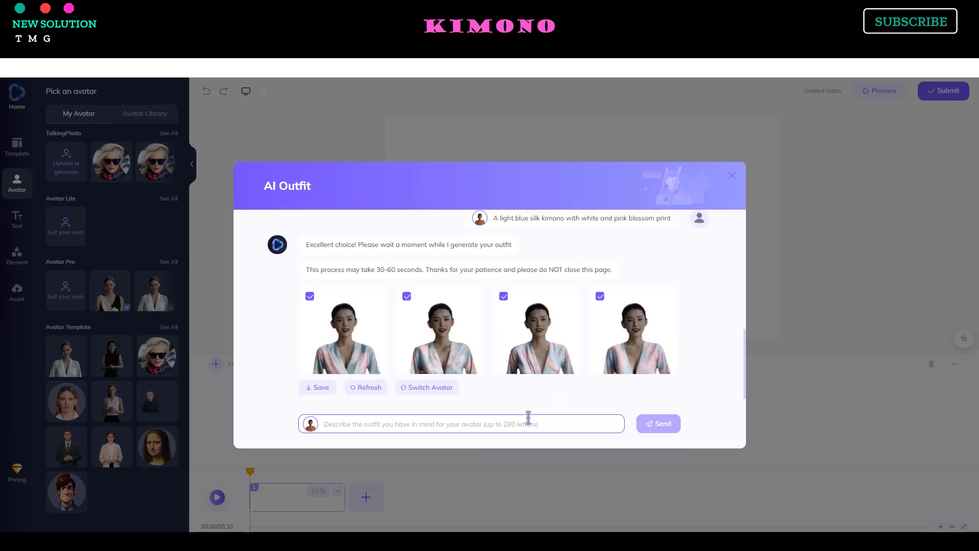
# Step: Add the kimono avatar, then add the Tokyo night-street image found by searching 'japan'
pyautogui.click(732, 176)
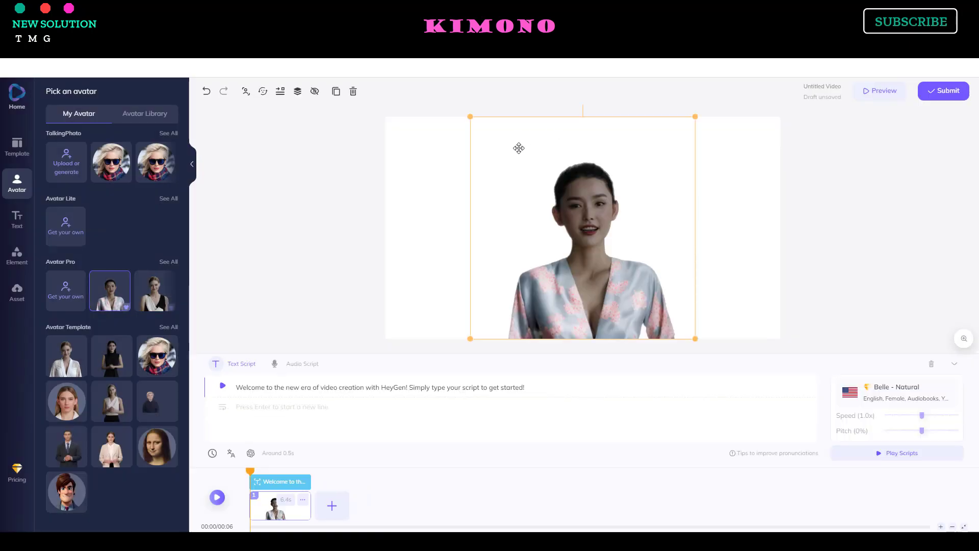
pyautogui.click(17, 255)
pyautogui.click(145, 114)
pyautogui.click(112, 139)
pyautogui.write('japan')
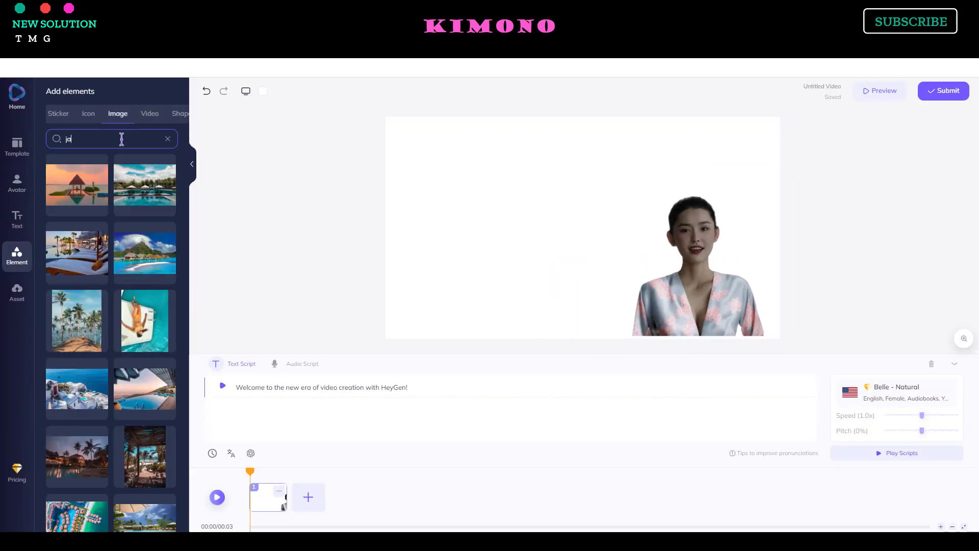
pyautogui.click(145, 252)
# Step: Set the Tokyo image as the scene background and switch the narration voice to Scarlett
pyautogui.rightClick(694, 261)
pyautogui.click(714, 270)
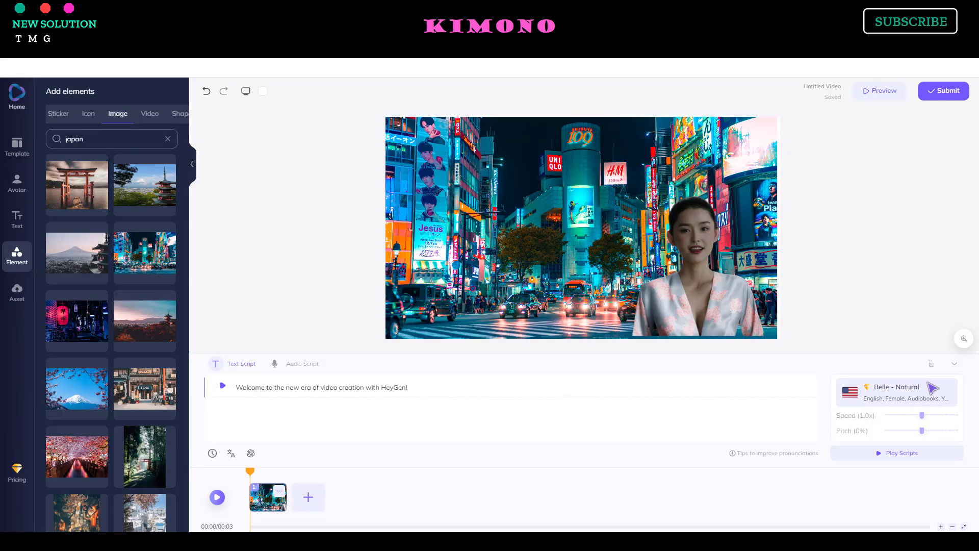
pyautogui.click(932, 389)
pyautogui.click(690, 289)
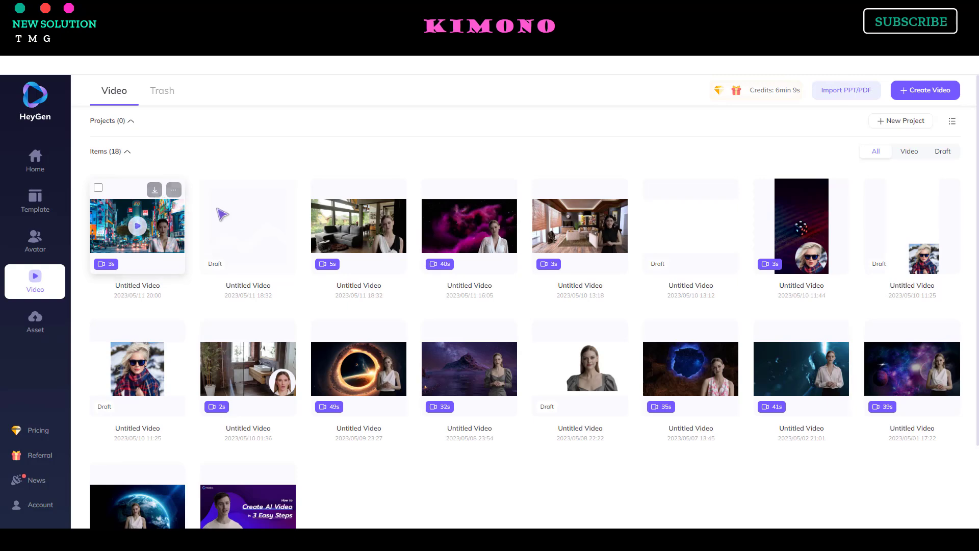
# Step: Download the kimono video as Untitled Video (10).mp4 and play it on its detail page
pyautogui.moveTo(222, 214)
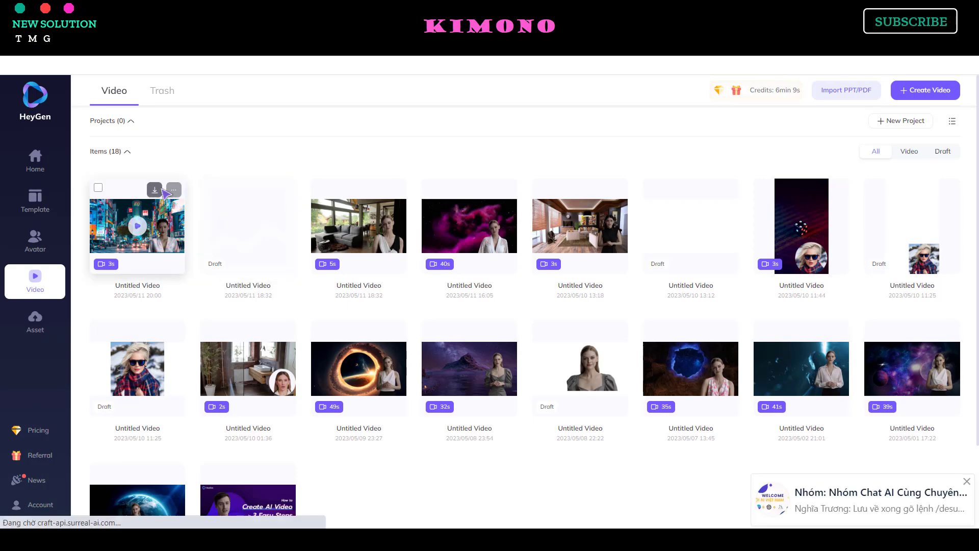
pyautogui.click(155, 191)
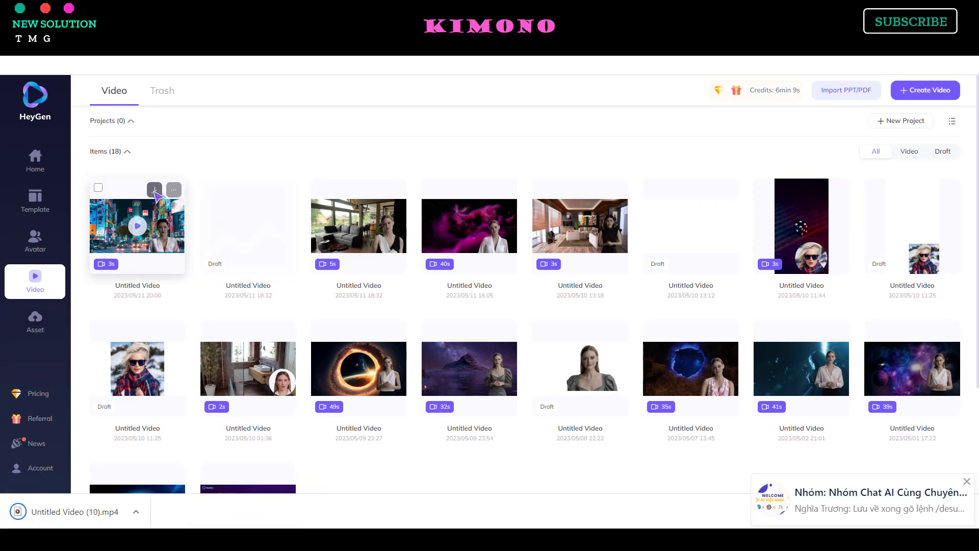
pyautogui.click(142, 225)
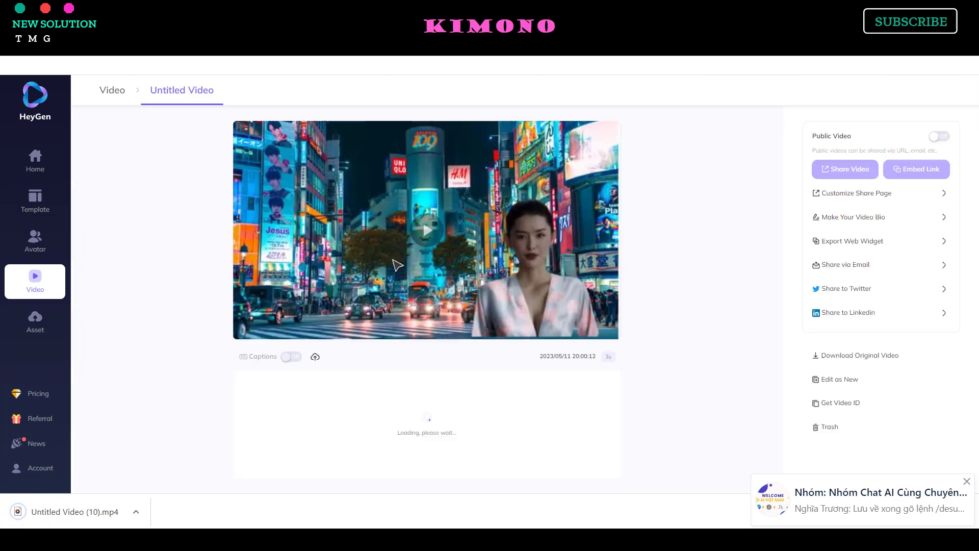
pyautogui.click(430, 236)
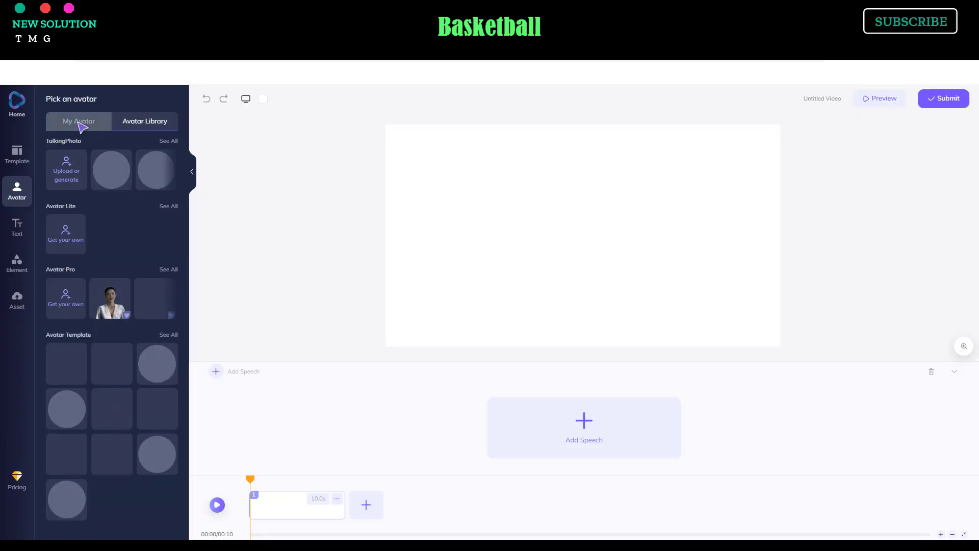
# Step: Start Create AI Outfit, browse the carousel back to the Monica avatar, and paste a basketball description
pyautogui.moveTo(83, 303)
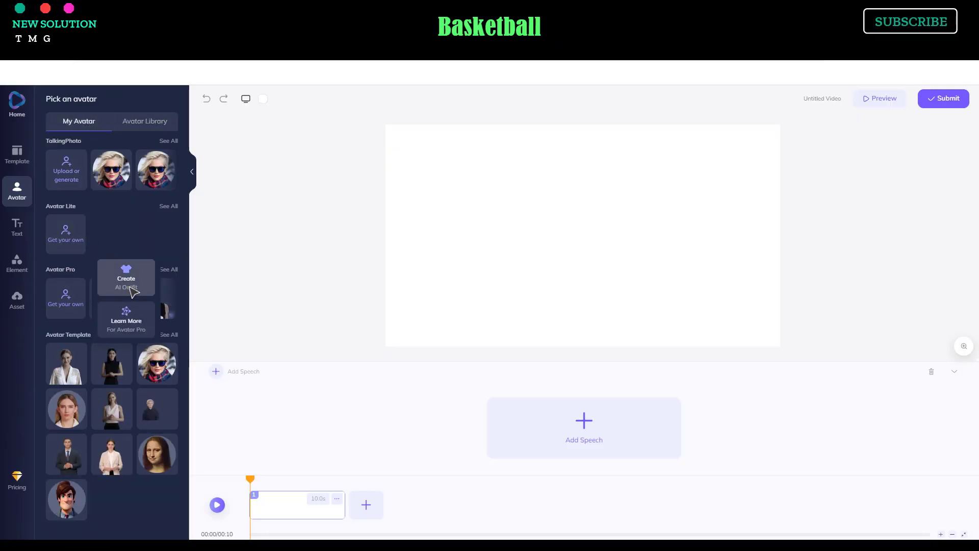
pyautogui.click(131, 290)
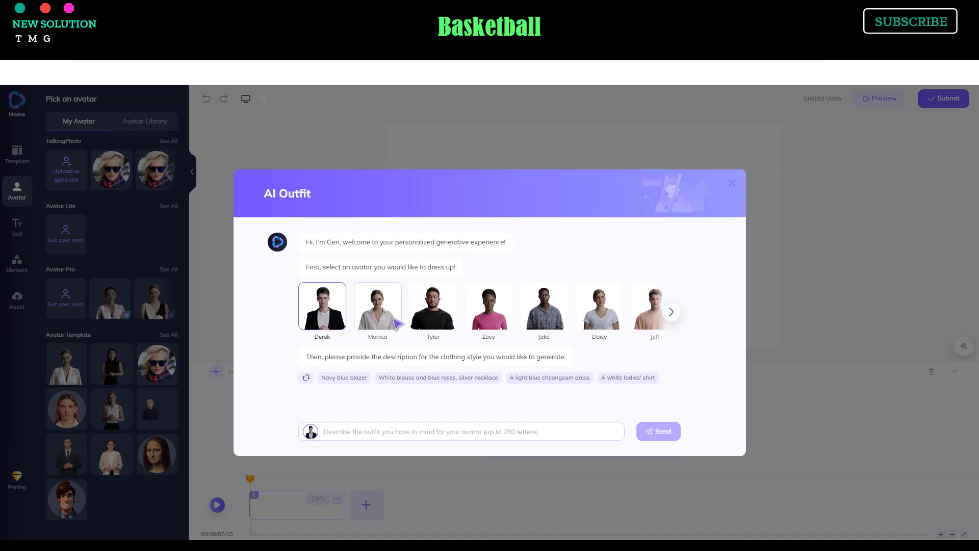
pyautogui.click(671, 312)
pyautogui.click(671, 312)
pyautogui.click(671, 312)
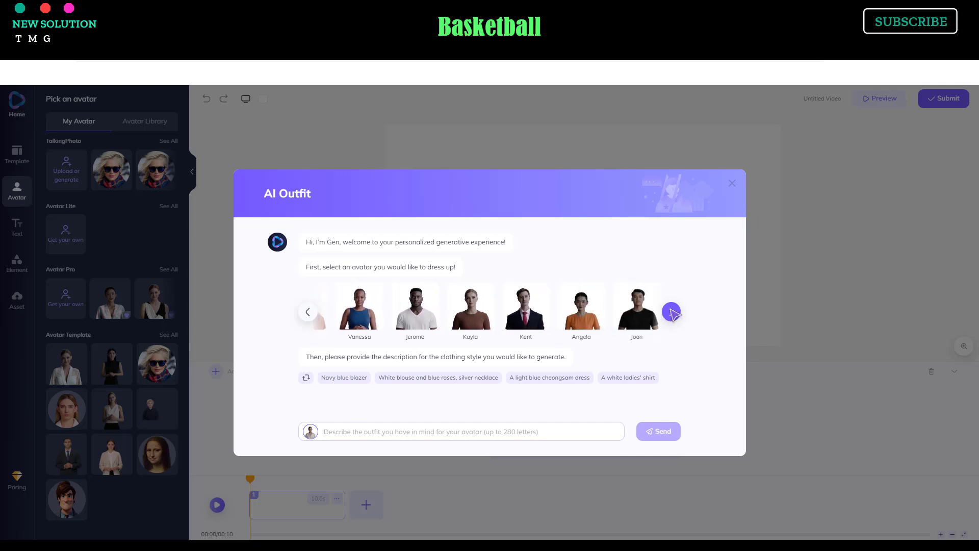
pyautogui.click(671, 312)
pyautogui.click(308, 313)
pyautogui.click(308, 313)
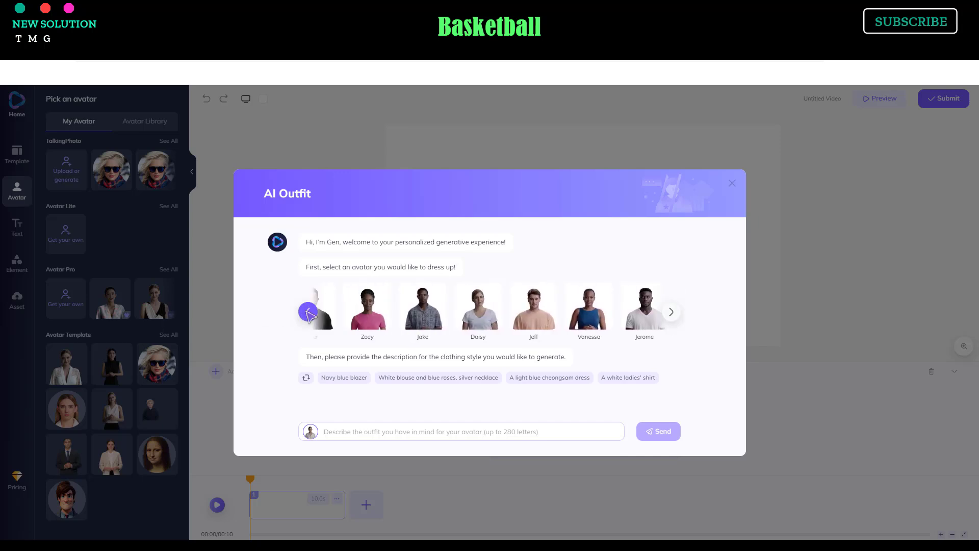
pyautogui.click(308, 313)
pyautogui.click(431, 434)
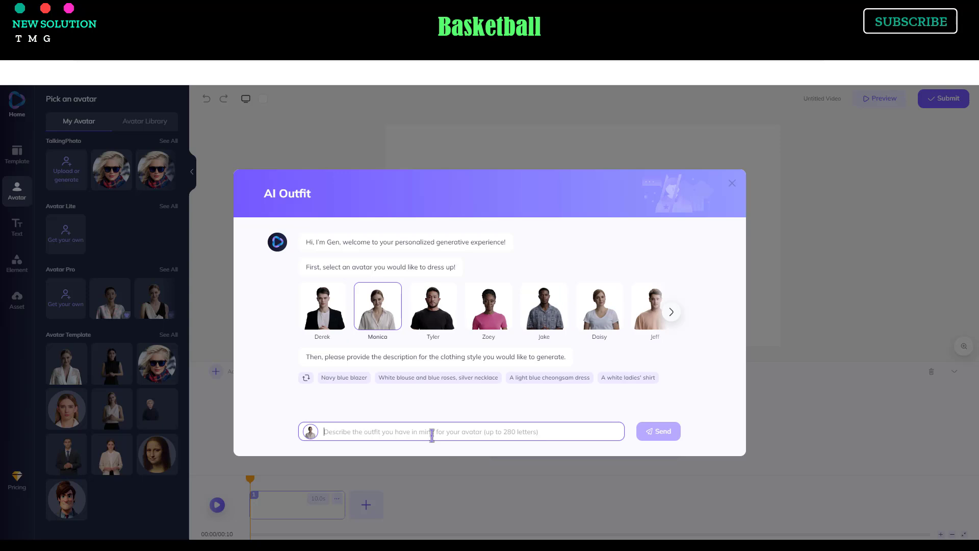
pyautogui.write('basketball')
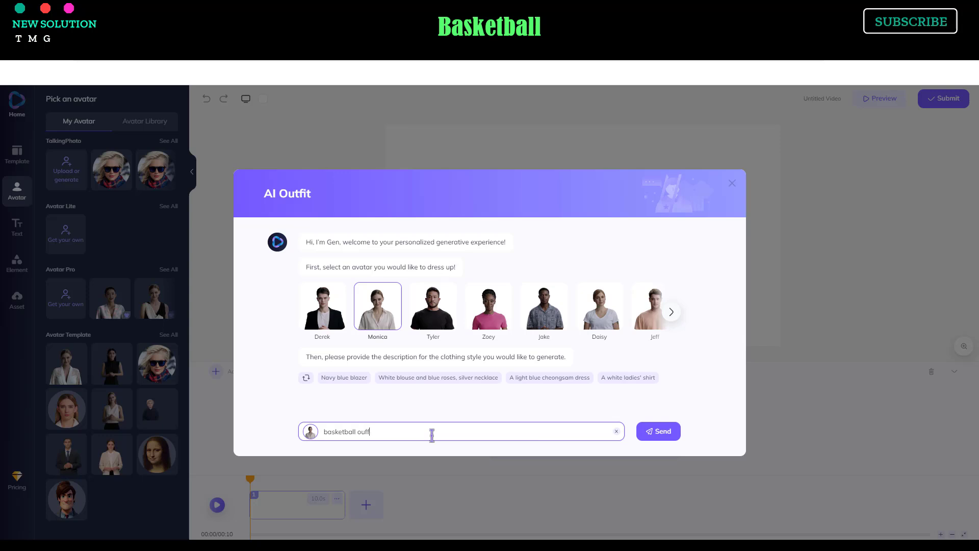
# Step: Generate a 'basketball outfit' look, pick the blue and yellow uniform, and save it as an avatar
pyautogui.write('outfit')
pyautogui.press('Return')
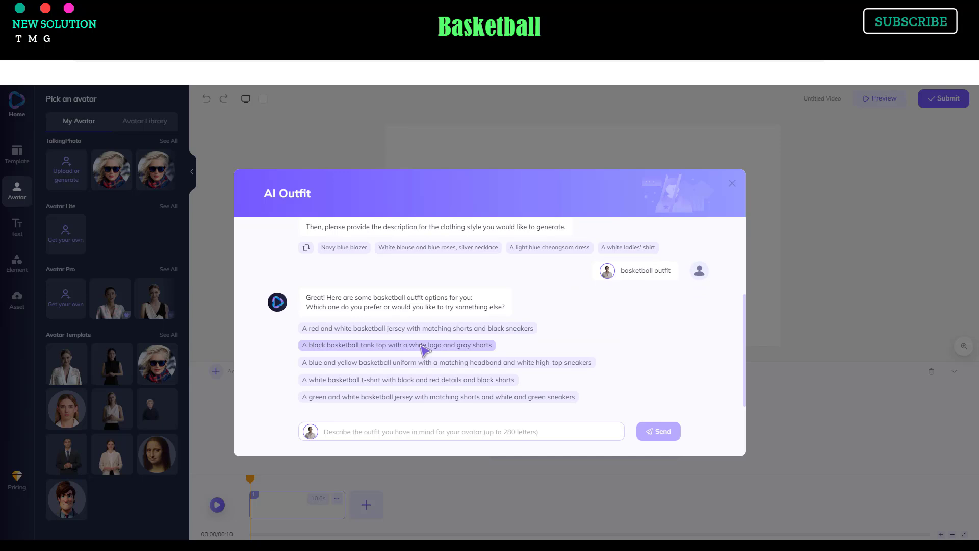
pyautogui.click(423, 362)
pyautogui.click(659, 431)
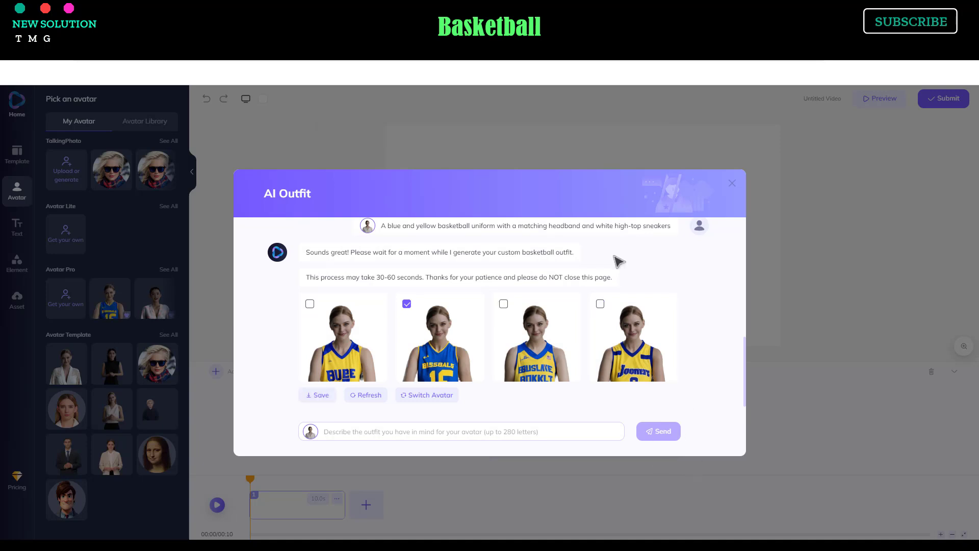
pyautogui.click(321, 396)
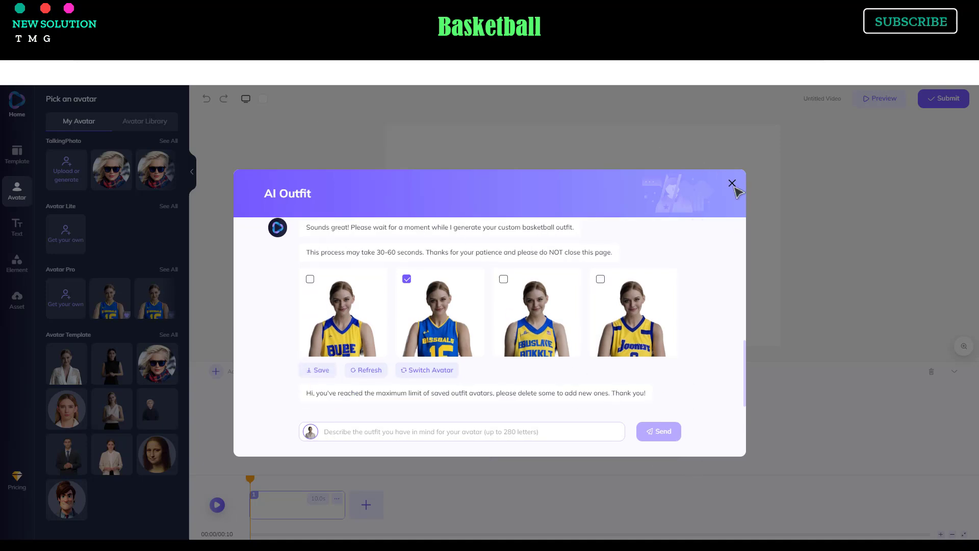
pyautogui.click(778, 384)
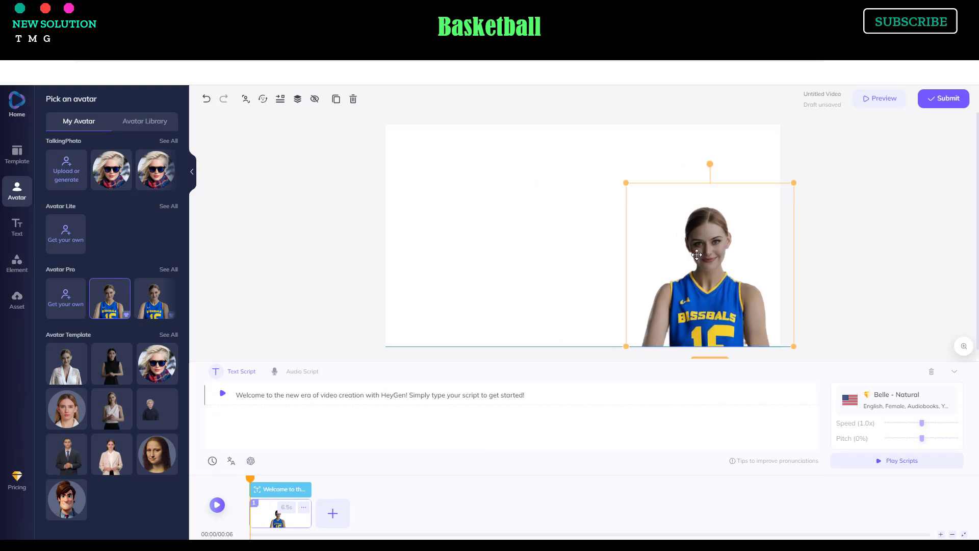
# Step: Add the basketball arena photo found by searching images for 'basketball'
pyautogui.click(17, 262)
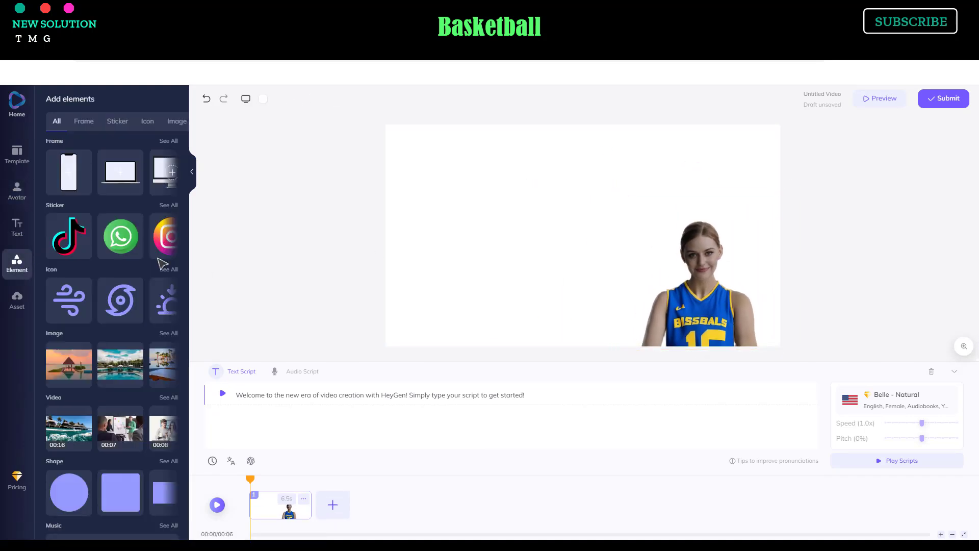
pyautogui.click(118, 122)
pyautogui.write('basketball')
pyautogui.press('Return')
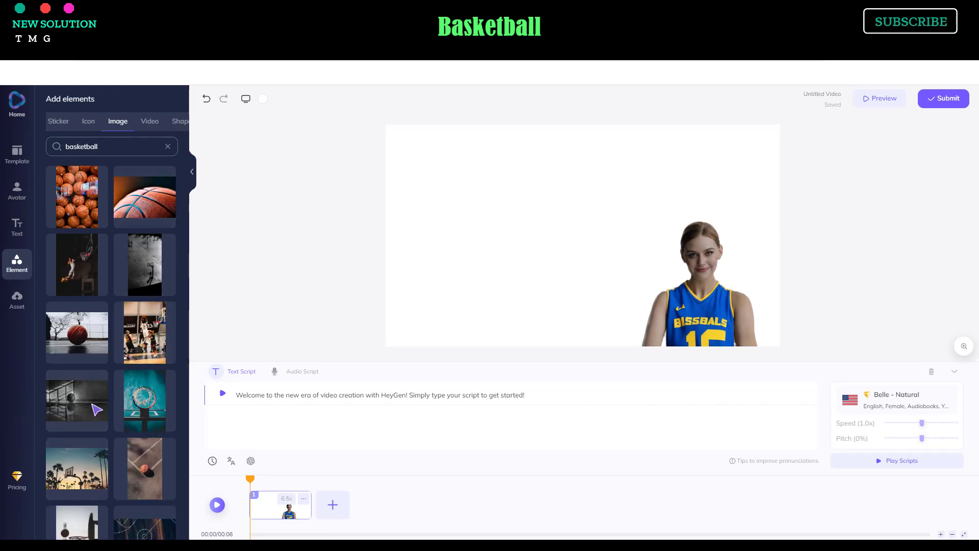
pyautogui.scroll(-3, 131, 327)
pyautogui.click(144, 413)
# Step: Bring the jersey avatar forward in front of the arena photo
pyautogui.click(709, 279)
pyautogui.rightClick(710, 278)
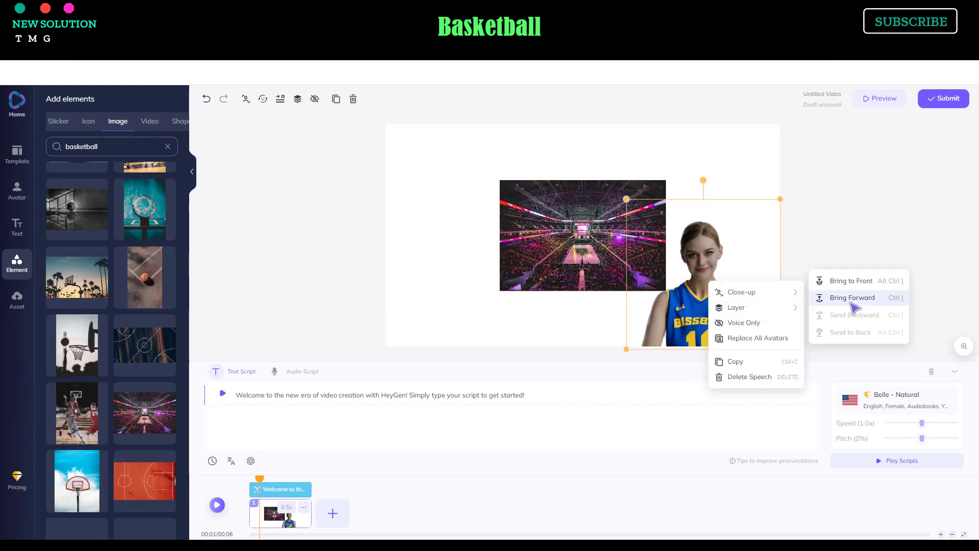
pyautogui.click(848, 304)
pyautogui.click(583, 235)
# Step: Move and stretch the arena photo until it fills the whole canvas
pyautogui.moveTo(666, 291); pyautogui.dragTo(761, 352)
pyautogui.moveTo(574, 220); pyautogui.dragTo(592, 211)
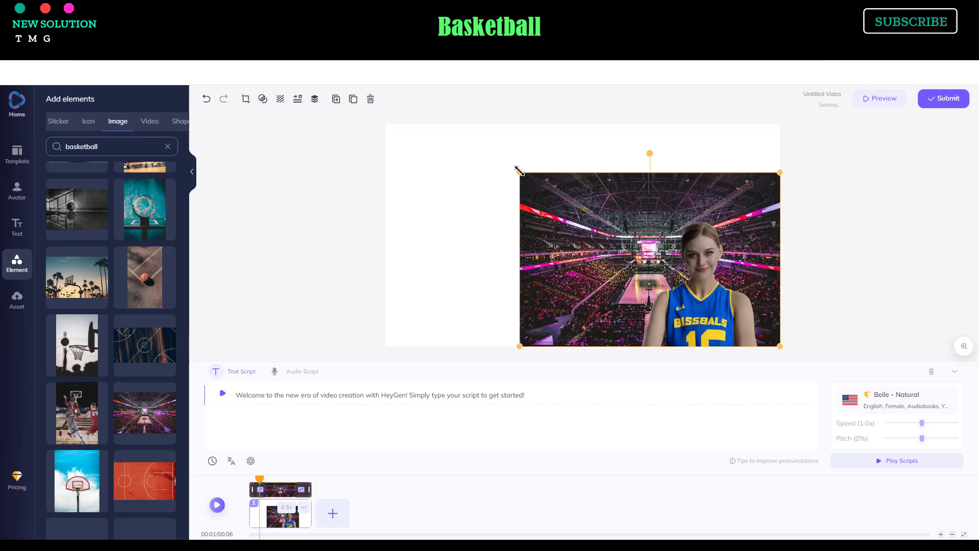
pyautogui.moveTo(517, 169); pyautogui.dragTo(448, 124)
pyautogui.moveTo(447, 344); pyautogui.dragTo(386, 369)
# Step: Replace the avatar's script with the pasted subscribe-to-the-channel message
pyautogui.click(802, 297)
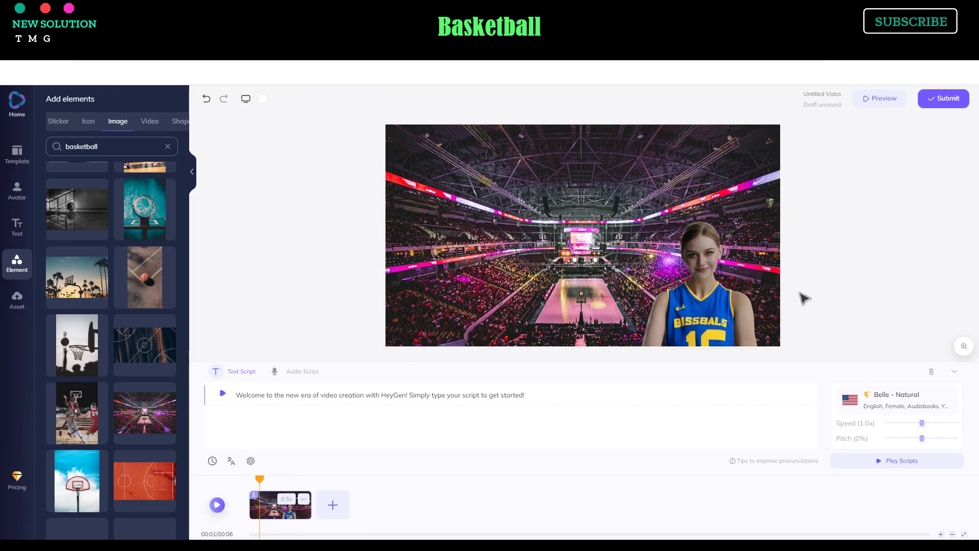
pyautogui.click(698, 285)
pyautogui.click(848, 258)
pyautogui.hotkey('ctrl', 'a')
pyautogui.write('If you found it helpful, I would greatly appreciate it if you could subscribe to the channel.')
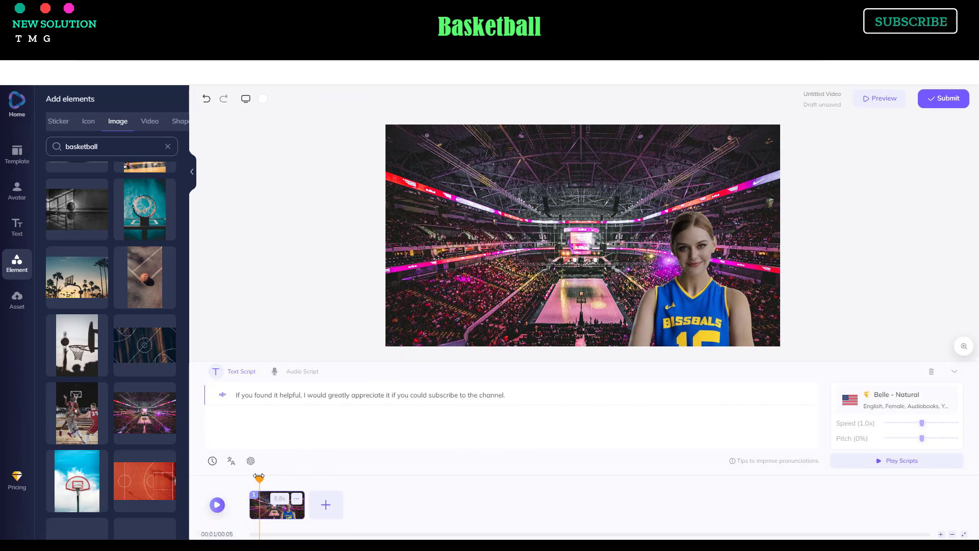
# Step: Change the voice from Belle - Natural to Emma - Newscaster and play the scene to hear it
pyautogui.click(898, 401)
pyautogui.scroll(-3, 697, 289)
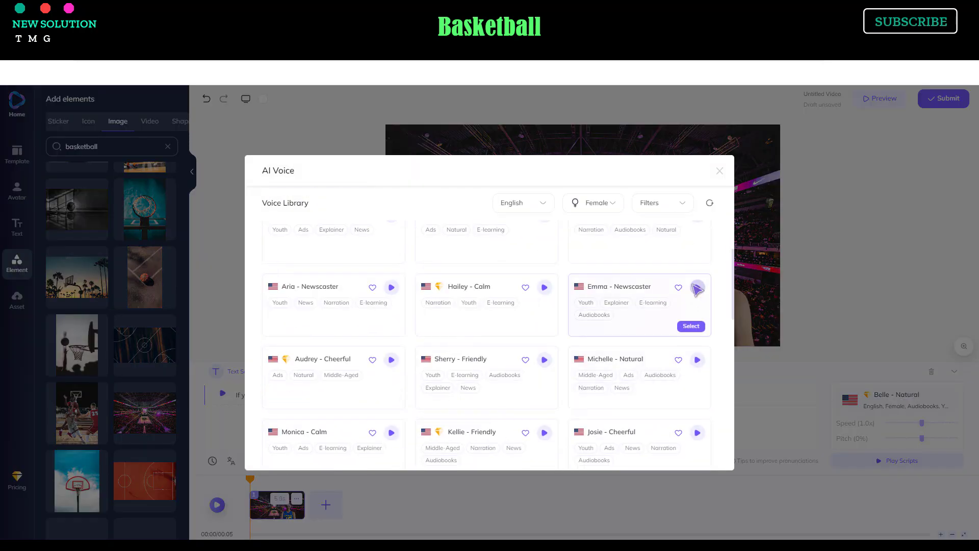
pyautogui.click(691, 326)
pyautogui.click(217, 505)
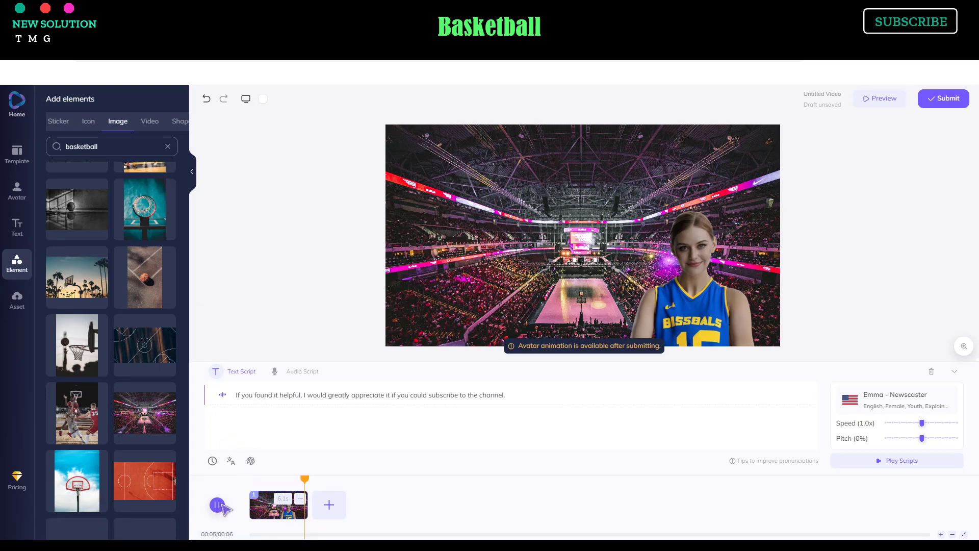
pyautogui.click(217, 504)
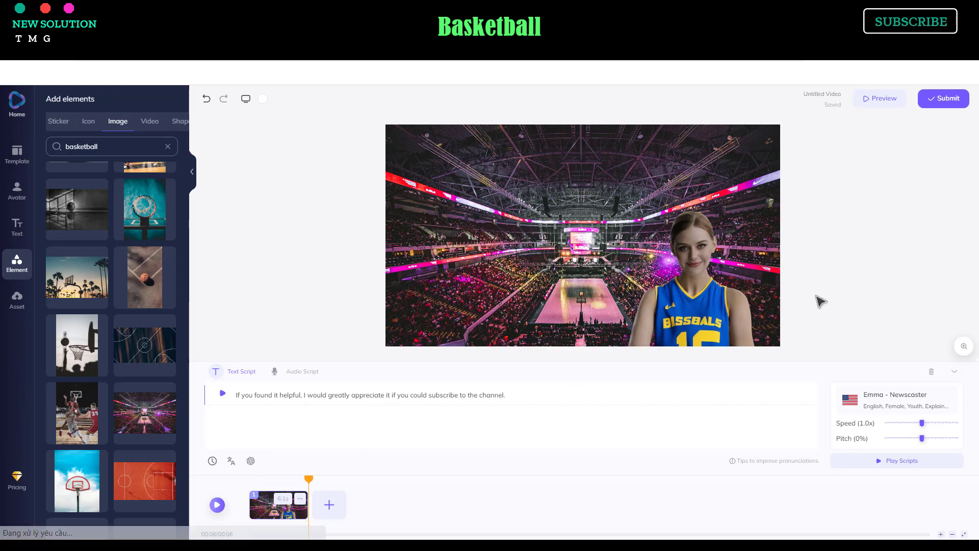
# Step: Preview the basketball scene, then submit it for rendering and confirm using credits
pyautogui.click(879, 98)
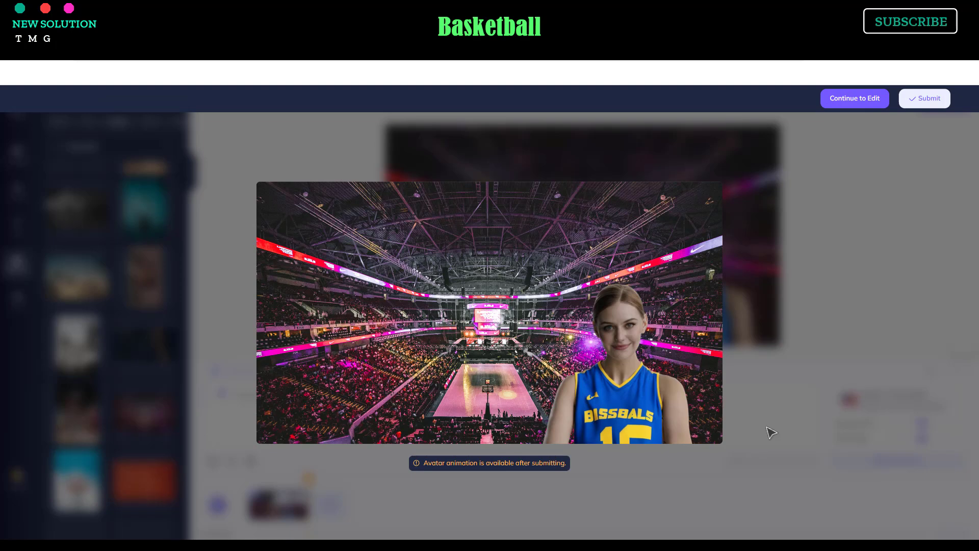
pyautogui.click(862, 100)
pyautogui.click(946, 99)
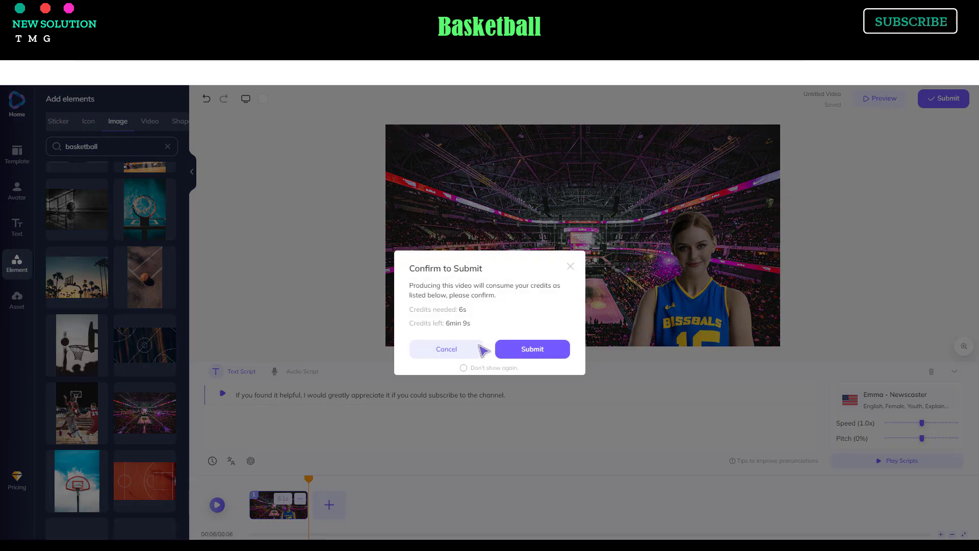
pyautogui.click(532, 351)
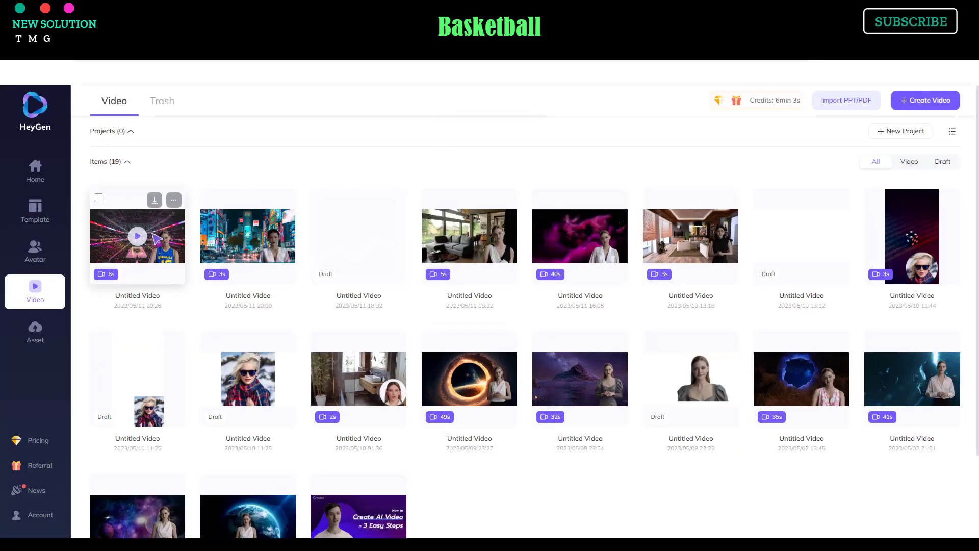